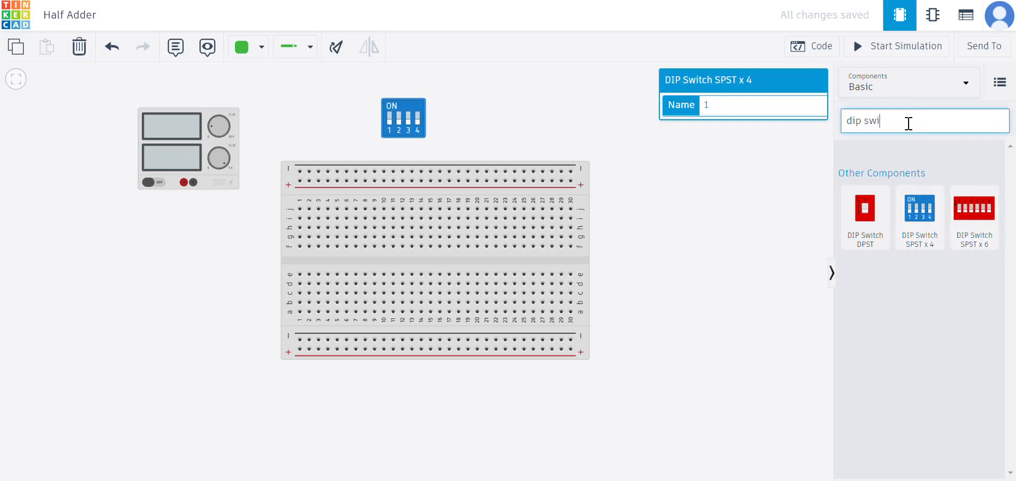
Search the components for LED and place two LEDs on the canvas right of the DIP switch.
{"action": "key", "text": "BackSpace"}
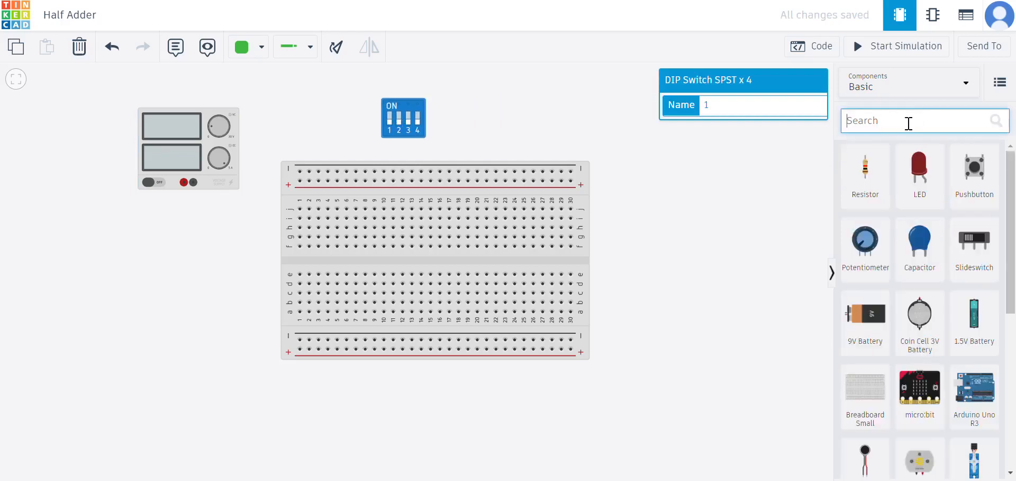
{"action": "type", "text": "2led"}
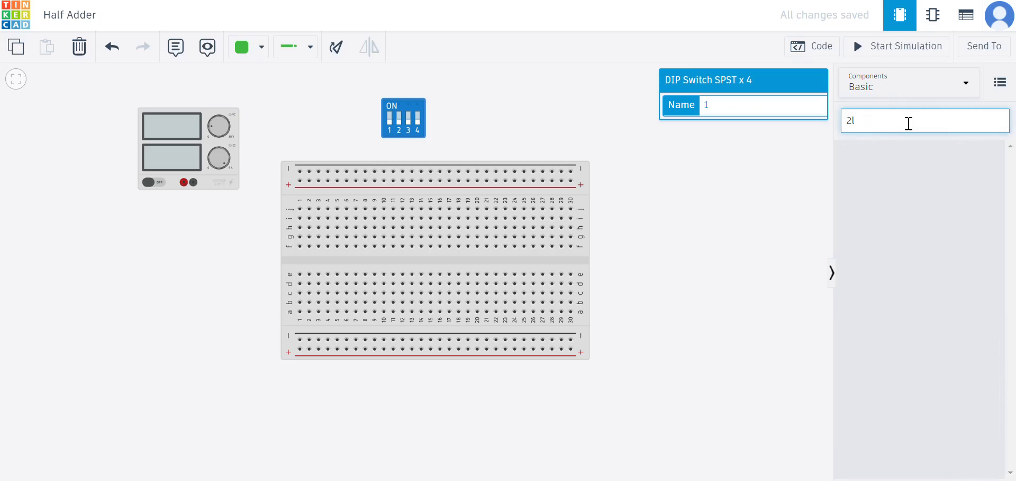
{"action": "key", "text": "BackSpace"}
{"action": "type", "text": "led"}
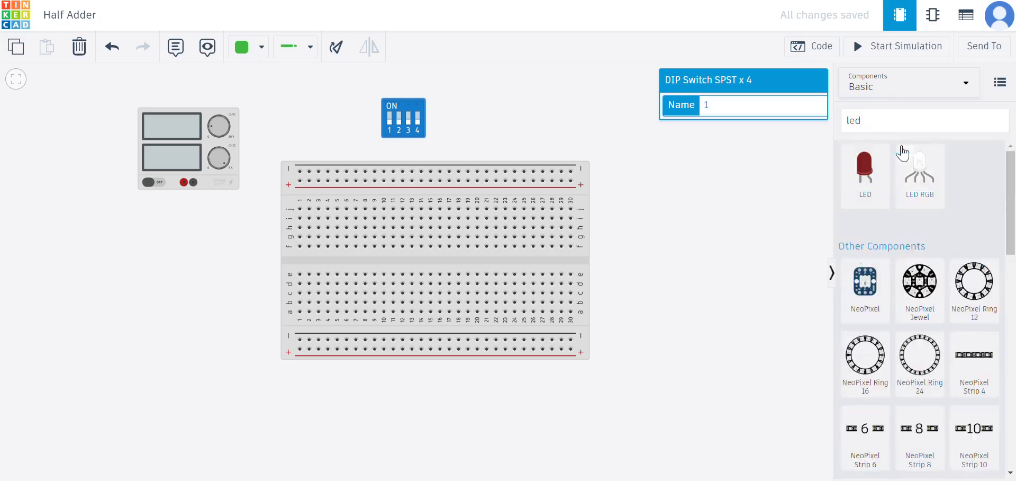
{"action": "left_click_drag", "start_coordinate": [865, 166], "coordinate": [688, 157]}
{"action": "left_click_drag", "start_coordinate": [860, 177], "coordinate": [655, 158]}
{"action": "left_click", "coordinate": [691, 189]}
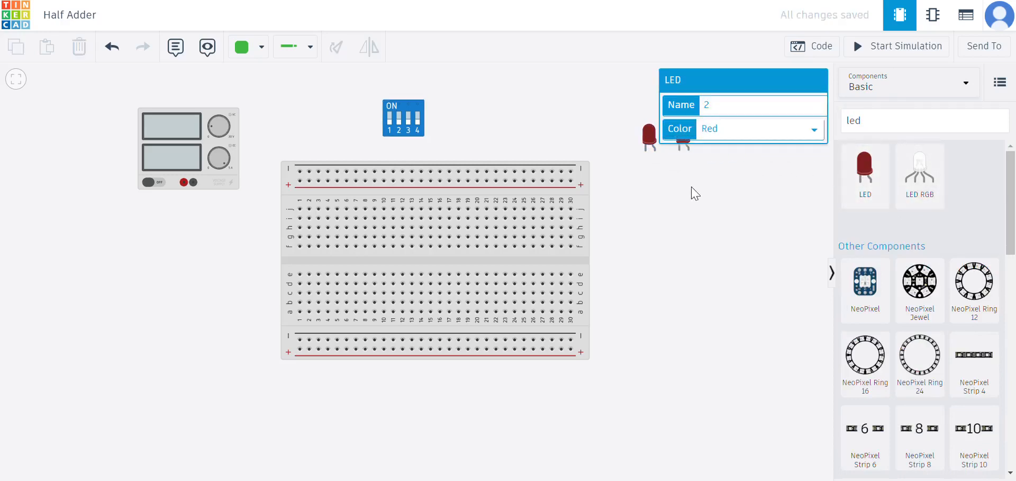
Search the components for res and place two resistors beside the LEDs.
{"action": "left_click", "coordinate": [936, 116]}
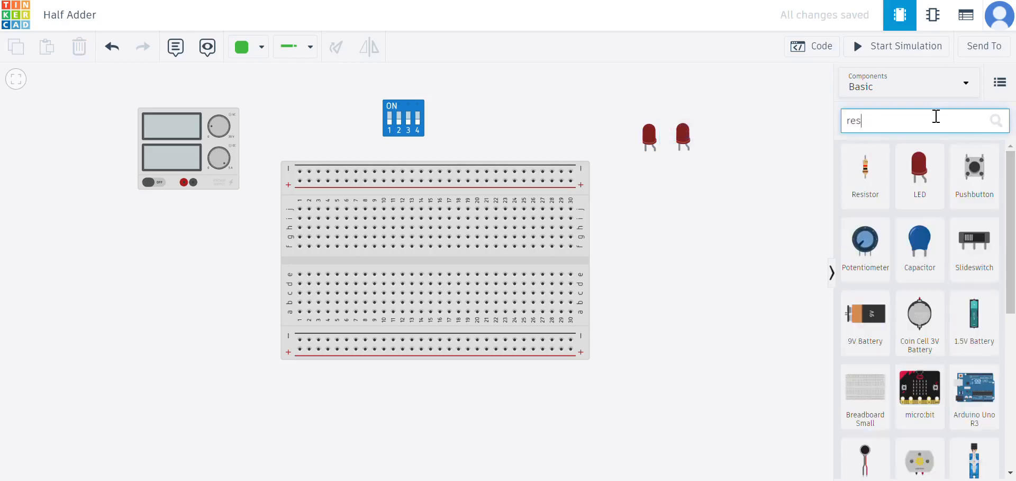
{"action": "left_click", "coordinate": [765, 205]}
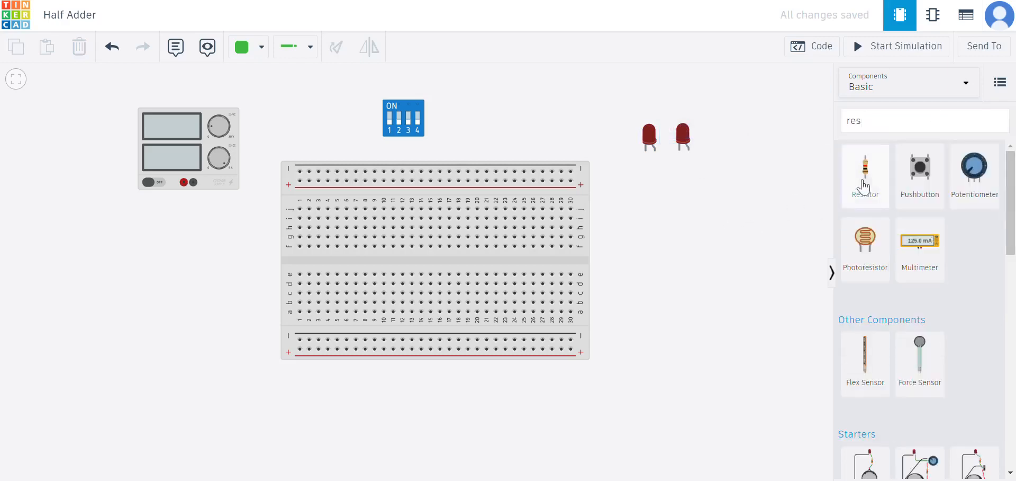
{"action": "left_click", "coordinate": [865, 182]}
{"action": "left_click", "coordinate": [762, 160]}
{"action": "left_click_drag", "start_coordinate": [852, 172], "coordinate": [789, 167]}
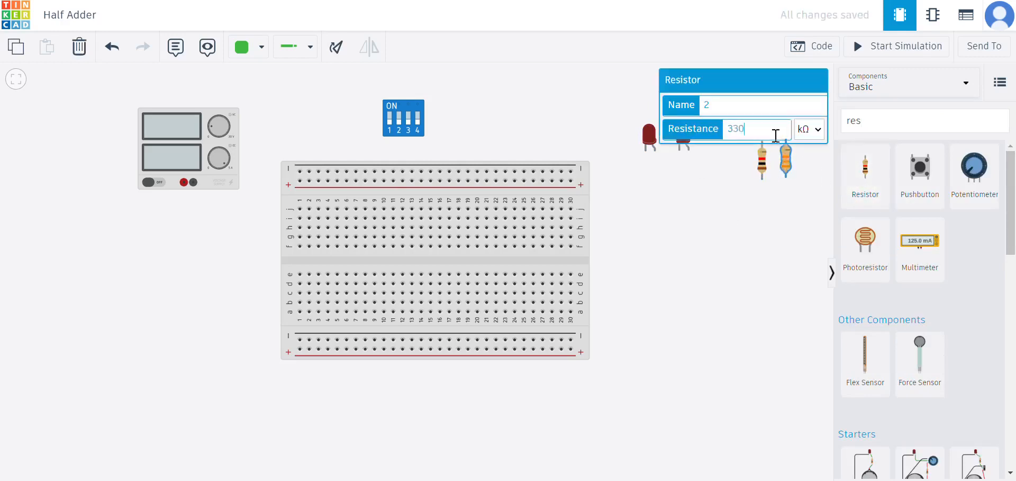
Set the resistance unit of both resistors to Ω so each is 330 Ω.
{"action": "left_click", "coordinate": [810, 129]}
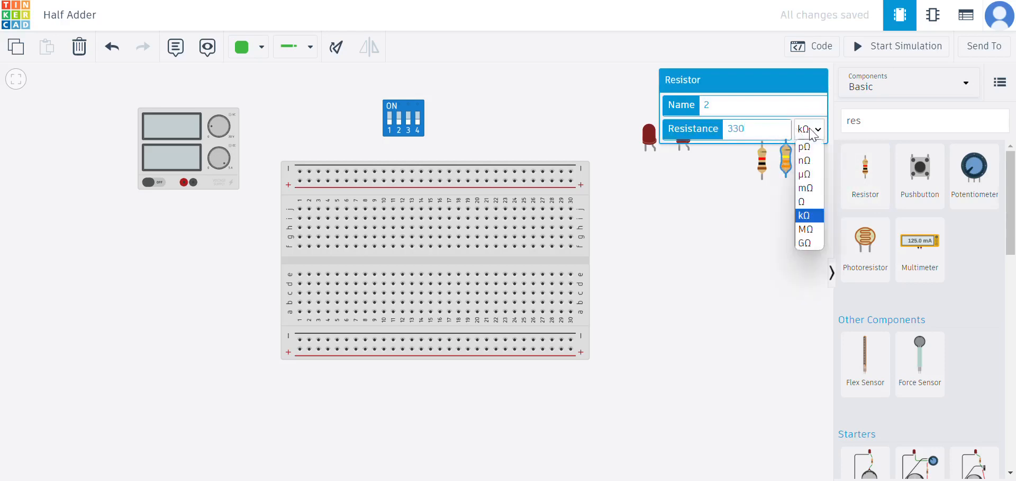
{"action": "left_click", "coordinate": [804, 194]}
{"action": "left_click", "coordinate": [763, 166]}
{"action": "left_click", "coordinate": [769, 123]}
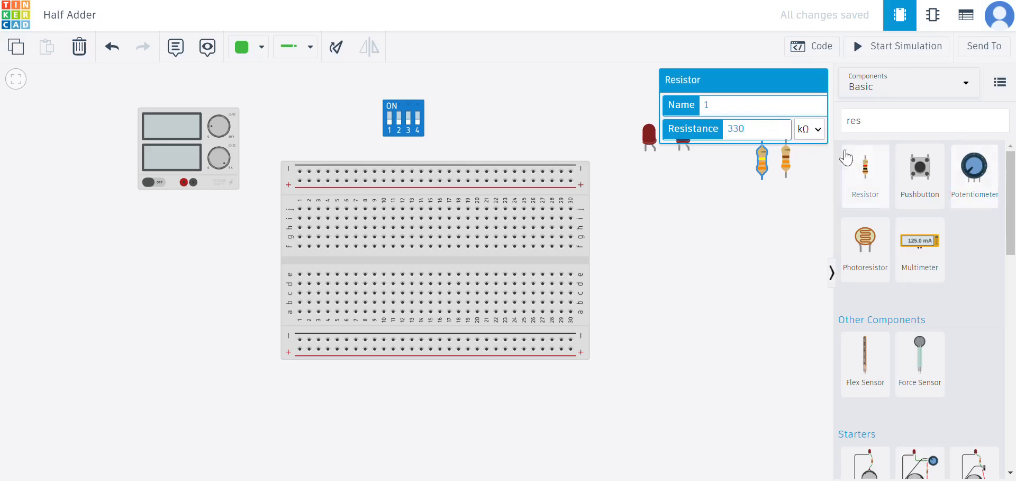
{"action": "left_click", "coordinate": [808, 128]}
{"action": "left_click", "coordinate": [803, 202]}
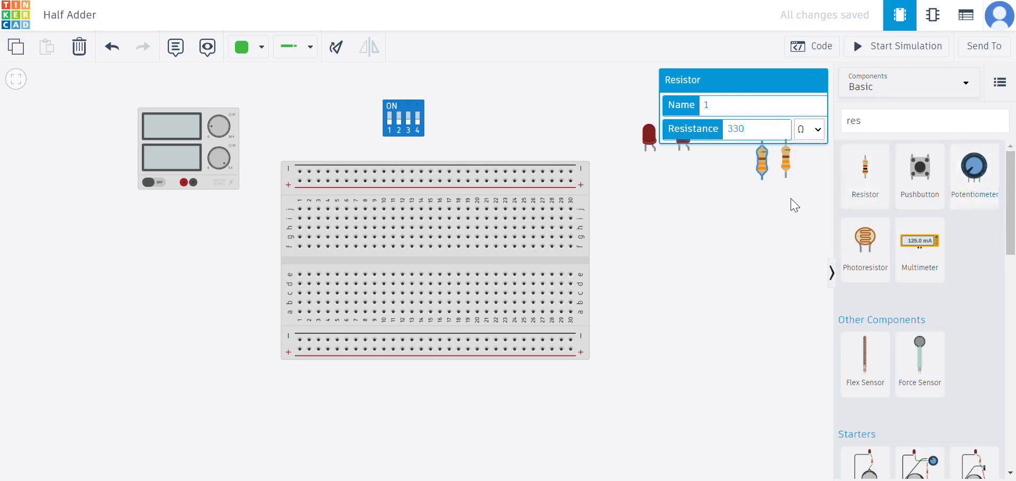
{"action": "left_click", "coordinate": [776, 168]}
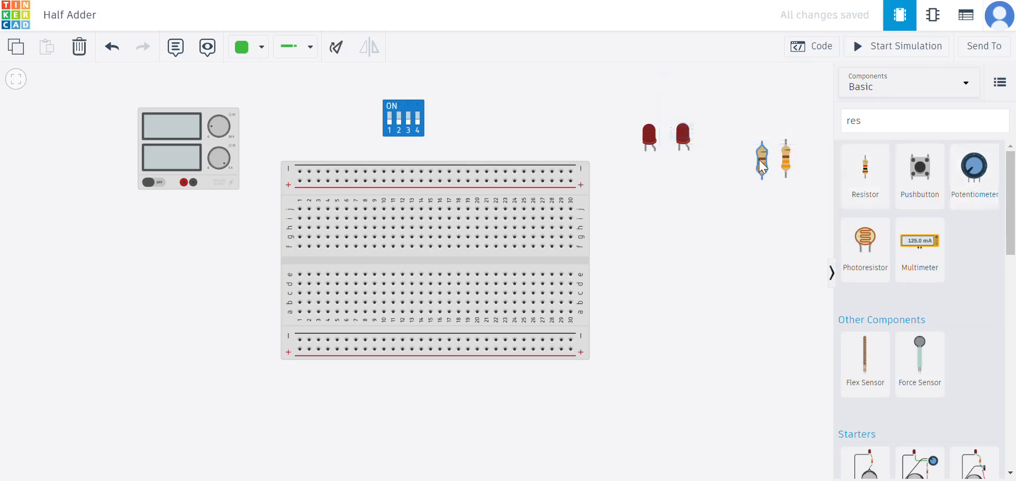
Move the two resistors beneath the LEDs and attach each to its LED's lead.
{"action": "left_click_drag", "start_coordinate": [762, 167], "coordinate": [646, 190]}
{"action": "left_click_drag", "start_coordinate": [786, 164], "coordinate": [683, 193]}
{"action": "left_click", "coordinate": [724, 166]}
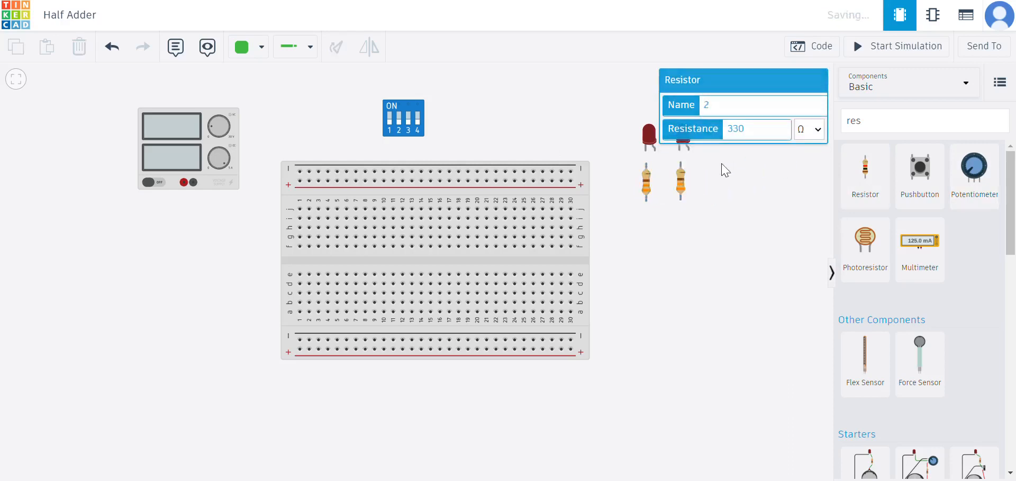
{"action": "left_click_drag", "start_coordinate": [679, 151], "coordinate": [646, 164]}
Wire the left resistor's lower lead down to the breadboard's bottom negative rail.
{"action": "mouse_move", "coordinate": [646, 199]}
{"action": "left_mouse_down"}
{"action": "mouse_move", "coordinate": [662, 288]}
{"action": "mouse_move", "coordinate": [638, 335]}
{"action": "mouse_move", "coordinate": [646, 340]}
{"action": "left_mouse_up"}
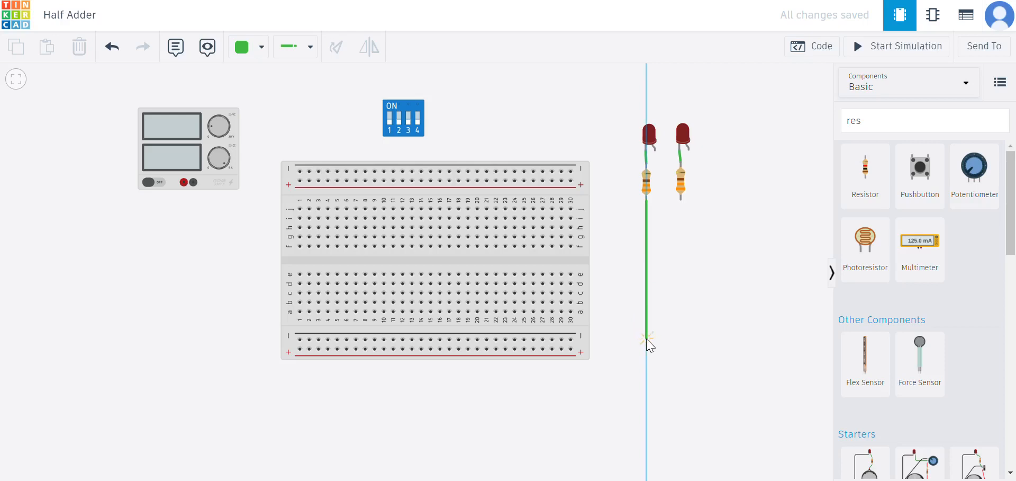
{"action": "left_click", "coordinate": [646, 338]}
{"action": "left_click", "coordinate": [570, 339]}
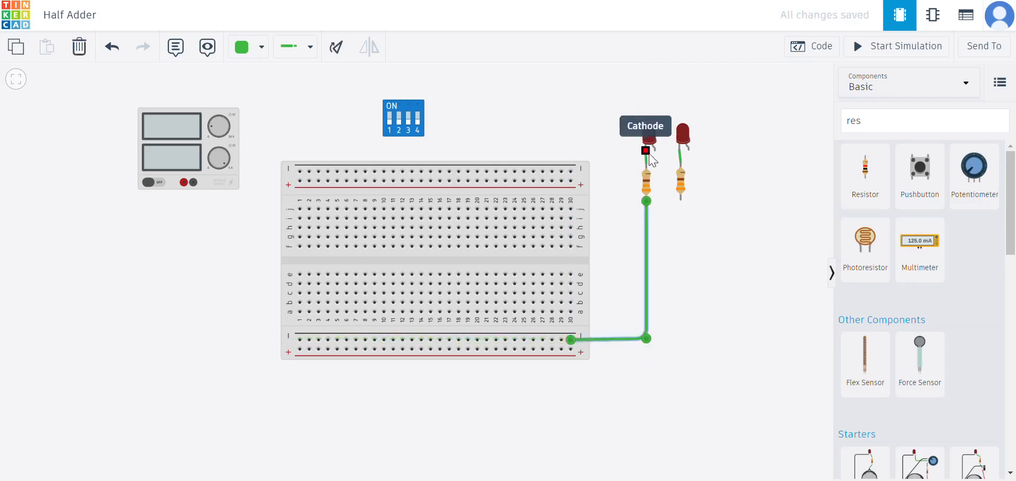
Wire the right resistor's lower lead to the same negative rail, routing it alongside the first wire.
{"action": "left_click", "coordinate": [681, 198]}
{"action": "left_click", "coordinate": [685, 341]}
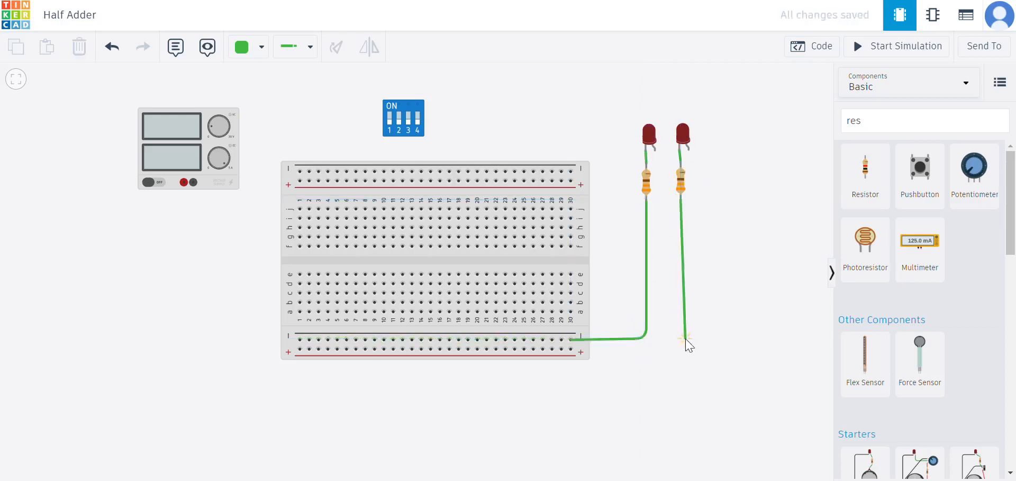
{"action": "left_click", "coordinate": [682, 346]}
{"action": "left_click", "coordinate": [551, 340]}
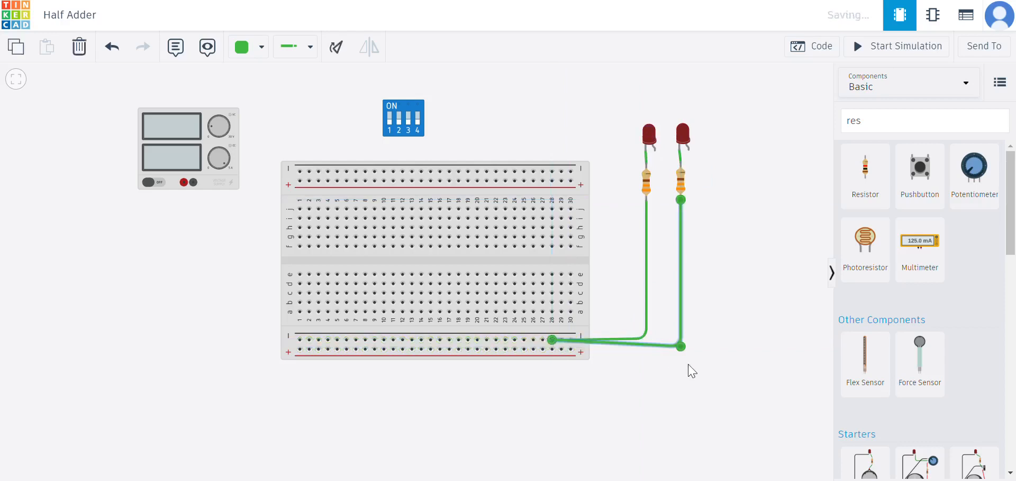
{"action": "left_click_drag", "start_coordinate": [683, 346], "coordinate": [646, 340]}
{"action": "left_click", "coordinate": [647, 332]}
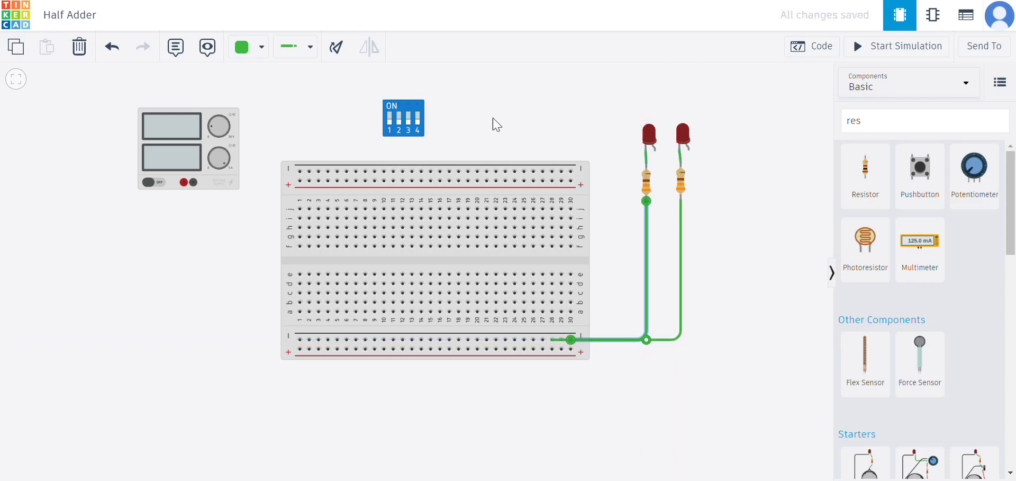
Wire the DIP switch's first top pin to the breadboard's top positive rail.
{"action": "left_click_drag", "start_coordinate": [494, 116], "coordinate": [514, 129]}
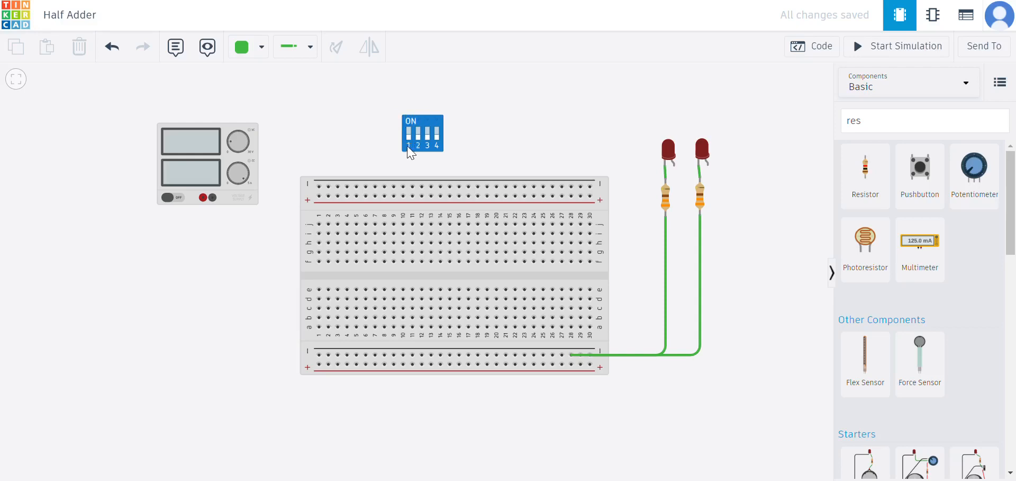
{"action": "left_click", "coordinate": [409, 117]}
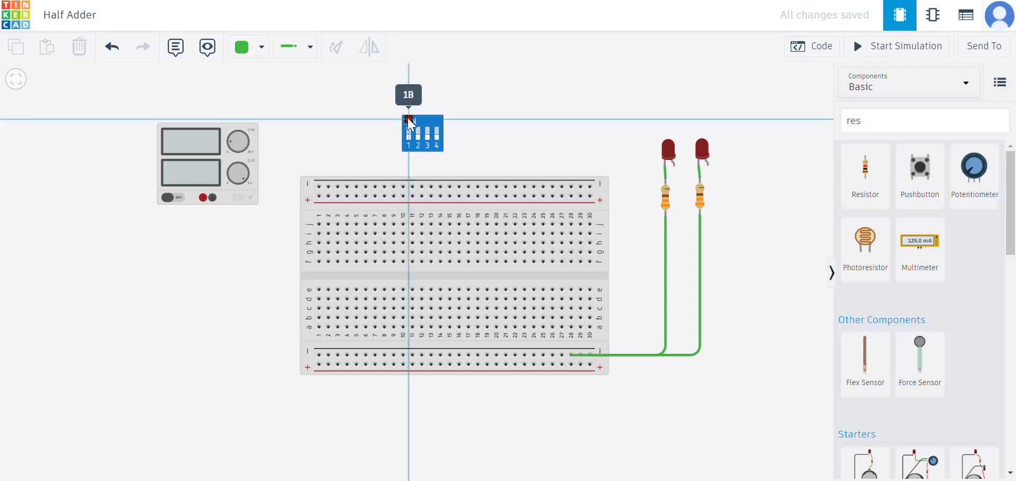
{"action": "left_click", "coordinate": [452, 119]}
{"action": "left_click", "coordinate": [450, 196]}
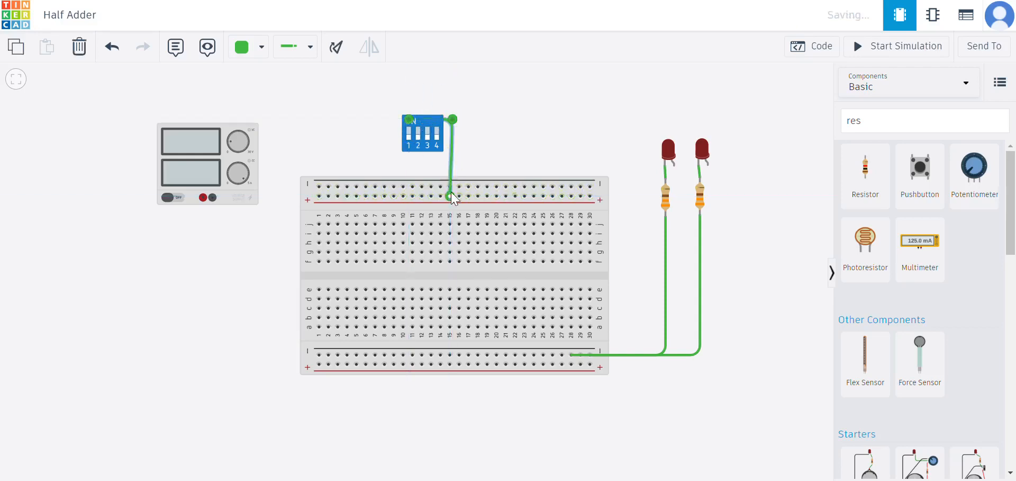
Wire the DIP switch's second top pin to the top positive rail as well.
{"action": "left_click", "coordinate": [422, 121]}
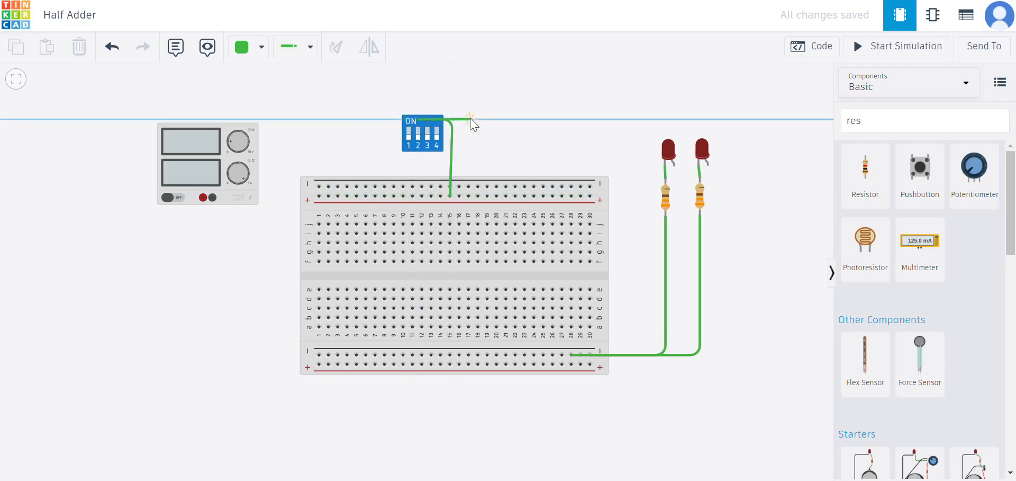
{"action": "left_click", "coordinate": [459, 119]}
{"action": "left_click", "coordinate": [460, 196]}
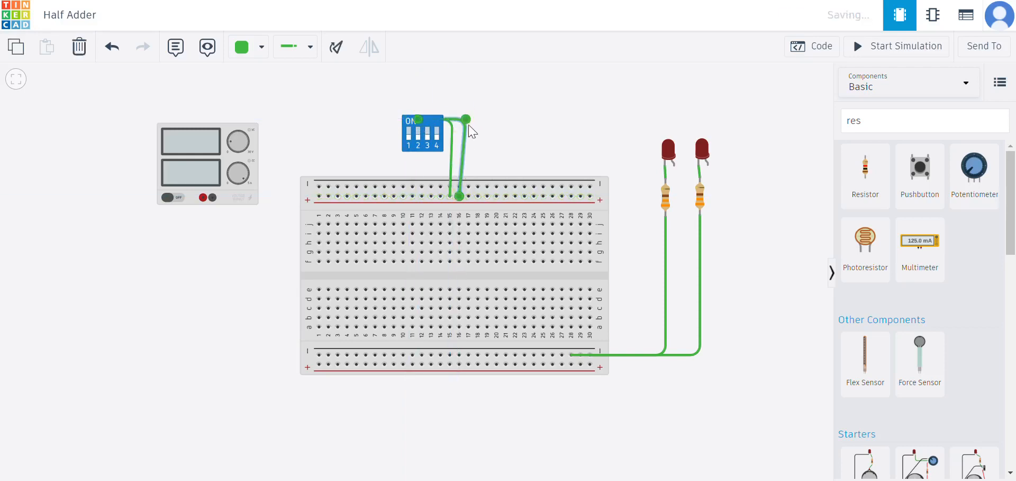
{"action": "left_click", "coordinate": [452, 132]}
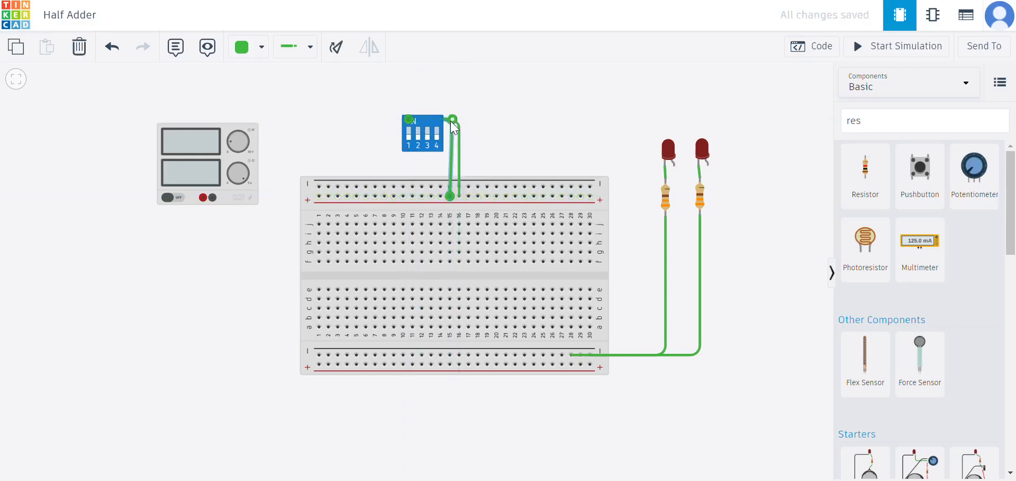
{"action": "left_click_drag", "start_coordinate": [452, 121], "coordinate": [449, 120]}
{"action": "left_click", "coordinate": [488, 116]}
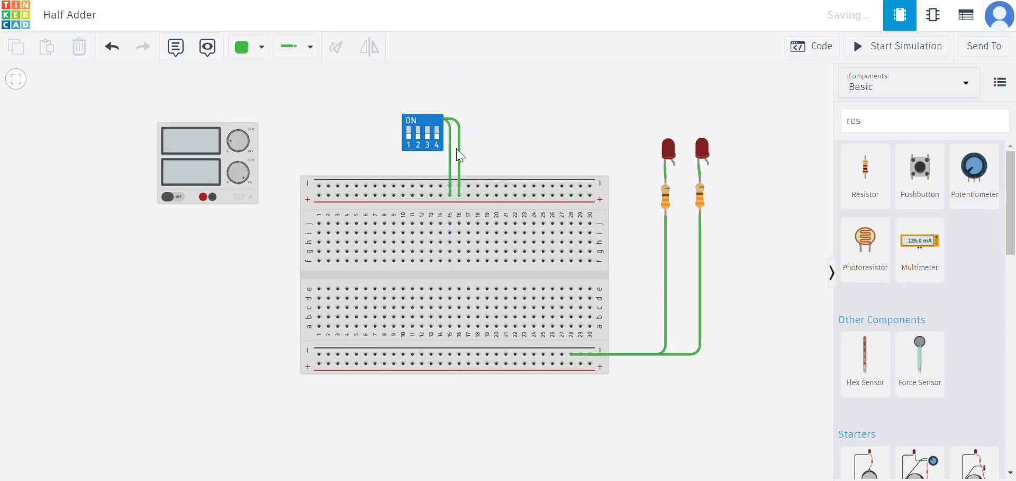
Connect the power supply's positive terminal to the breadboard's top positive rail.
{"action": "left_click", "coordinate": [204, 197]}
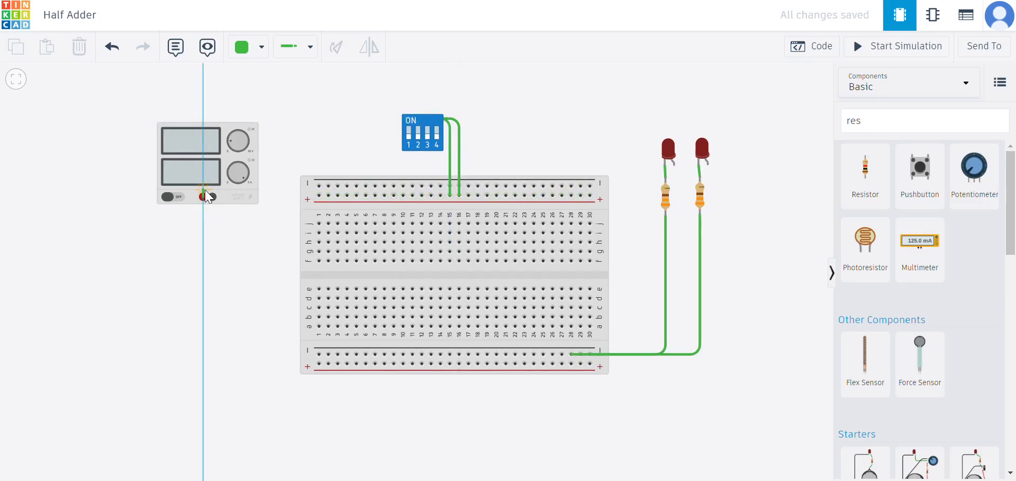
{"action": "left_click", "coordinate": [318, 195]}
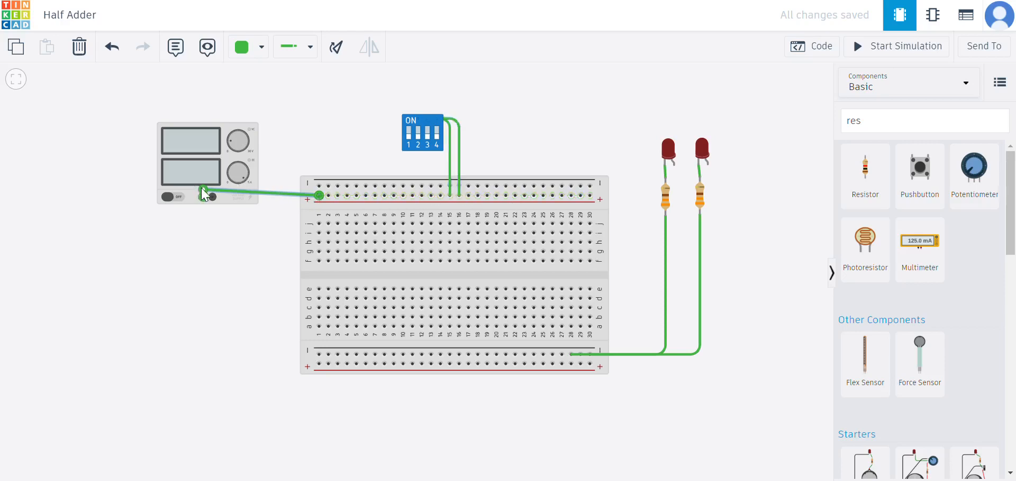
{"action": "left_click_drag", "start_coordinate": [203, 193], "coordinate": [211, 198]}
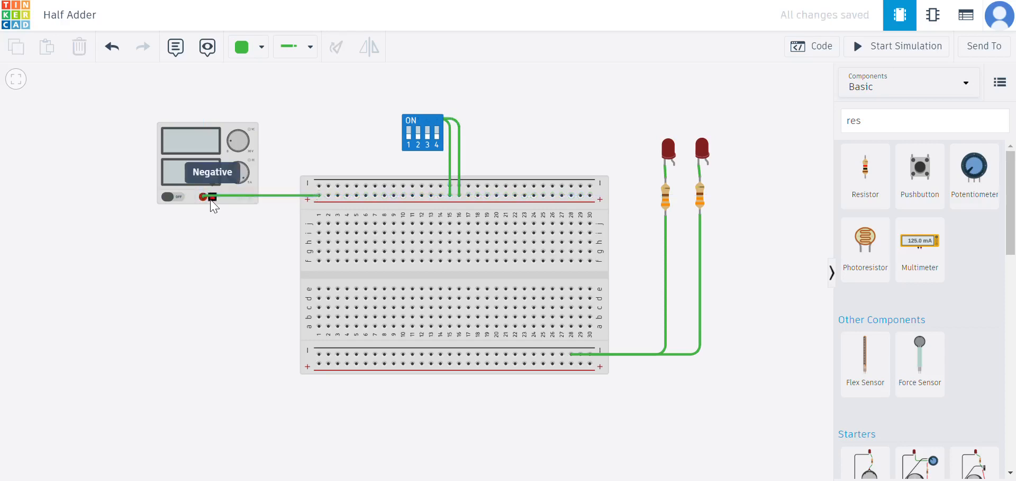
Connect the power supply's negative terminal to the bottom negative rail with a bent wire.
{"action": "left_click", "coordinate": [212, 198]}
{"action": "left_click", "coordinate": [213, 346]}
{"action": "left_click", "coordinate": [311, 351]}
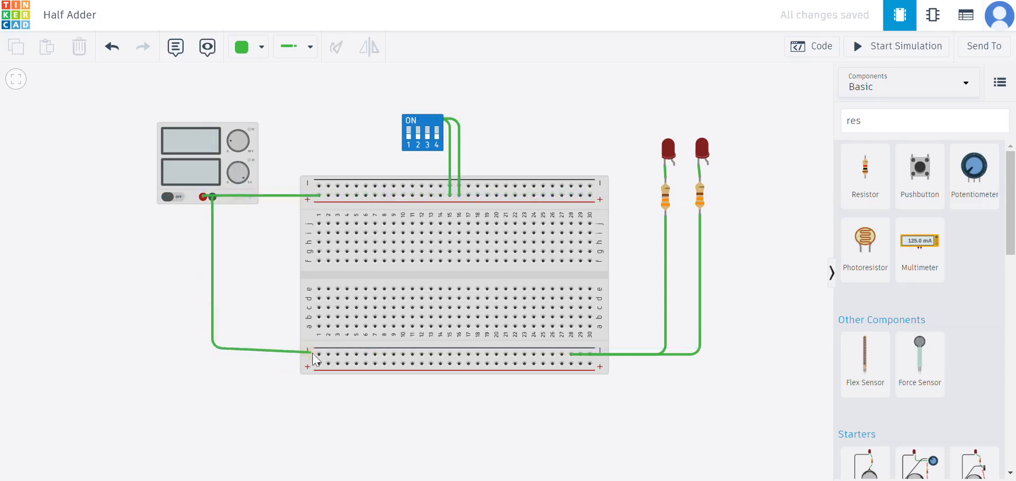
{"action": "left_click", "coordinate": [222, 350]}
{"action": "left_click_drag", "start_coordinate": [213, 348], "coordinate": [212, 354]}
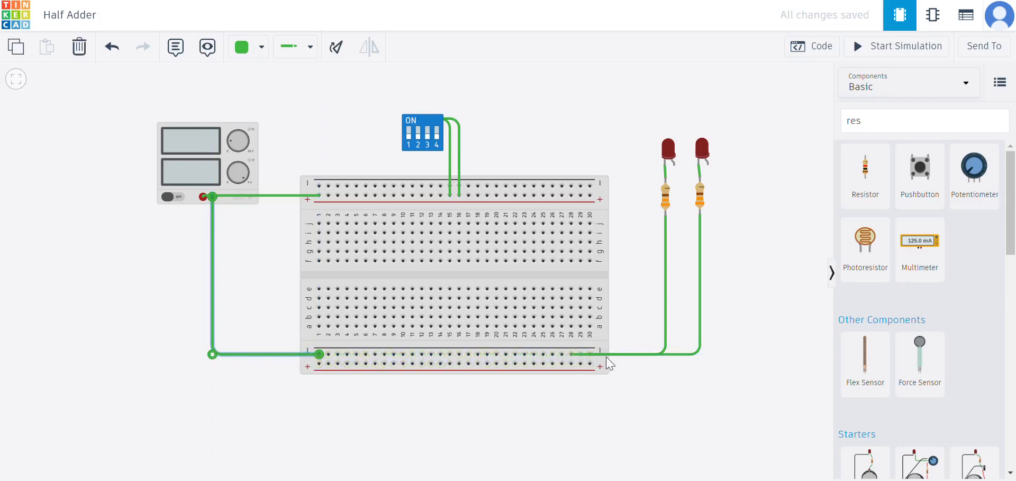
Search for xor and place the Quad XOR gate chip across the breadboard's center gap.
{"action": "left_click", "coordinate": [965, 125]}
{"action": "key", "text": "BackSpace"}
{"action": "key", "text": "BackSpace"}
{"action": "key", "text": "BackSpace"}
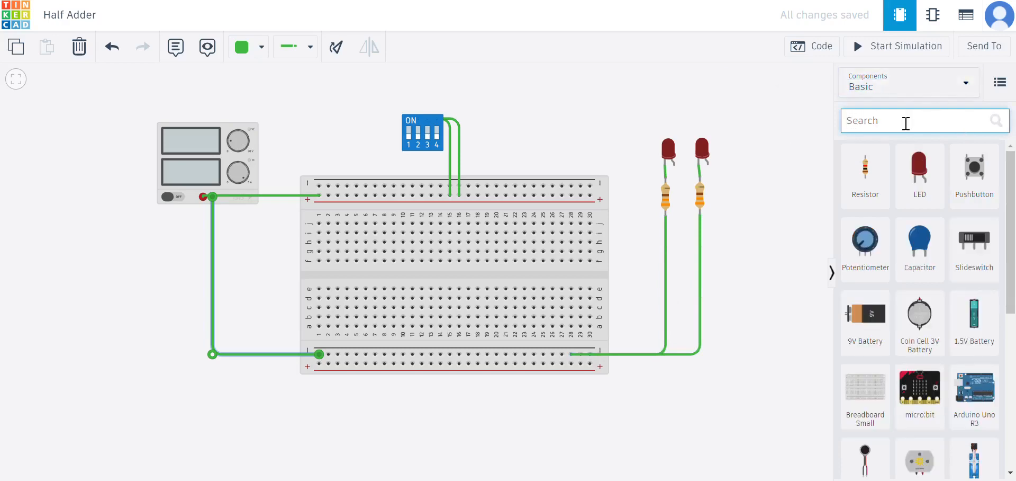
{"action": "type", "text": "xor"}
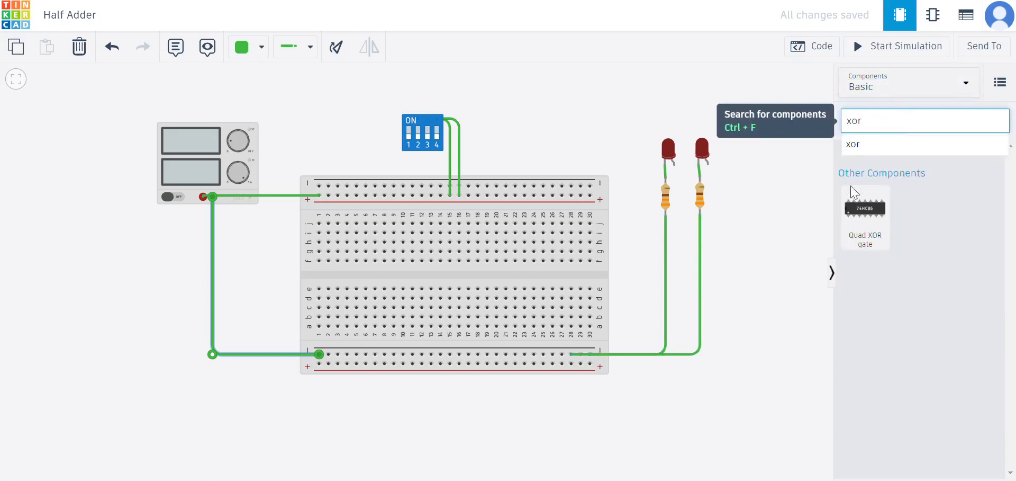
{"action": "left_click_drag", "start_coordinate": [852, 188], "coordinate": [369, 278]}
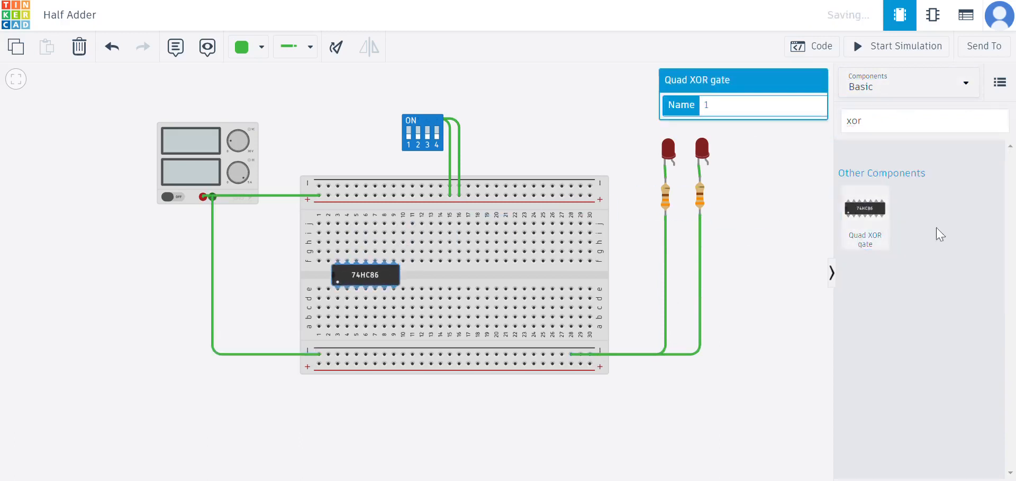
Search for and and place the Quad AND gate chip across the center gap beside the XOR chip.
{"action": "left_click", "coordinate": [913, 125]}
{"action": "key", "text": "BackSpace"}
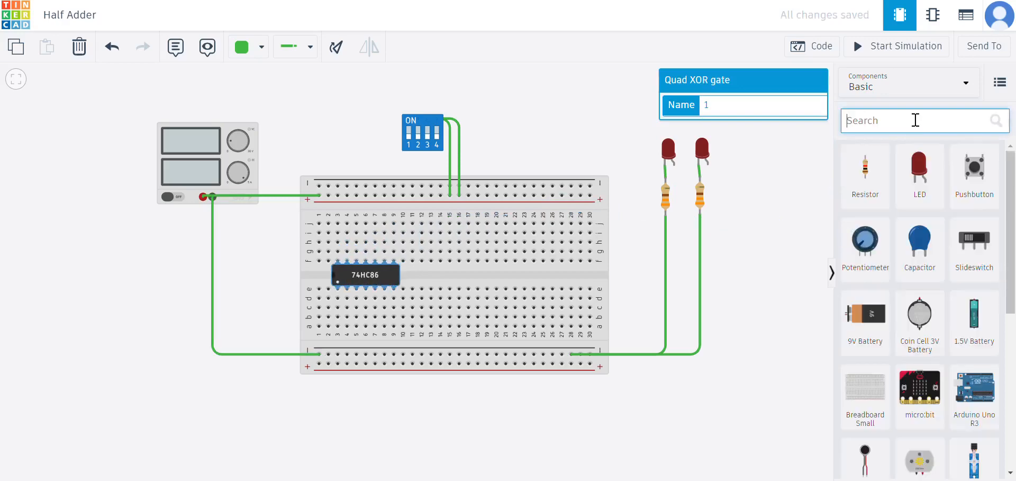
{"action": "type", "text": "and"}
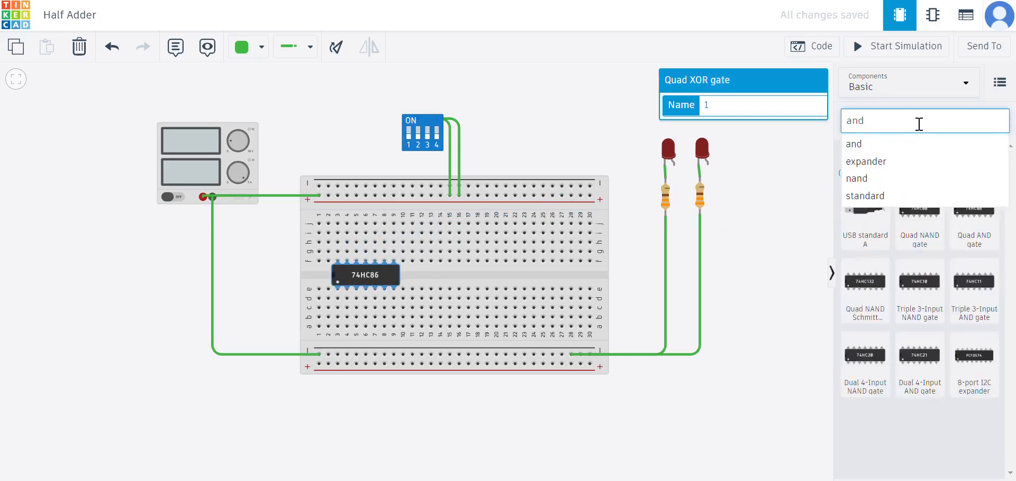
{"action": "left_click_drag", "start_coordinate": [973, 225], "coordinate": [451, 275]}
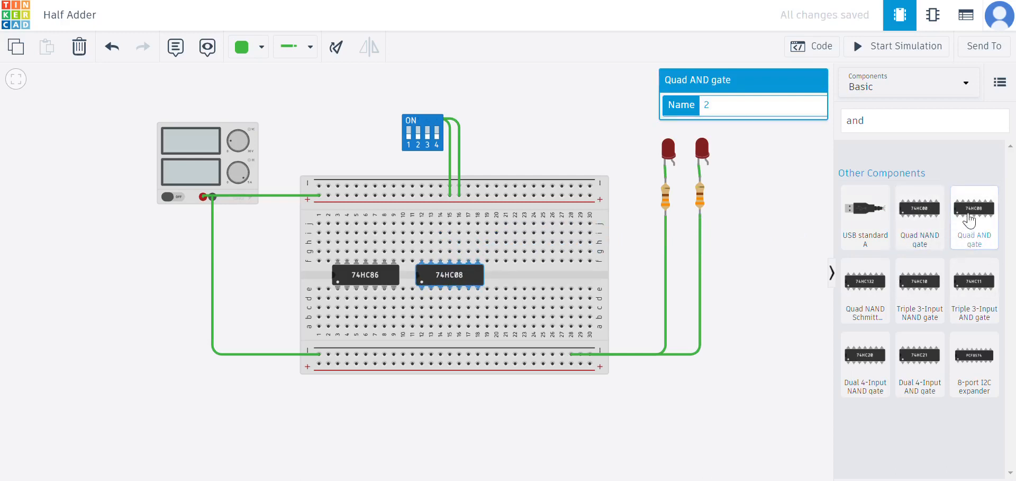
Wire the XOR chip's power pin to the breadboard's top positive rail.
{"action": "left_click", "coordinate": [757, 215]}
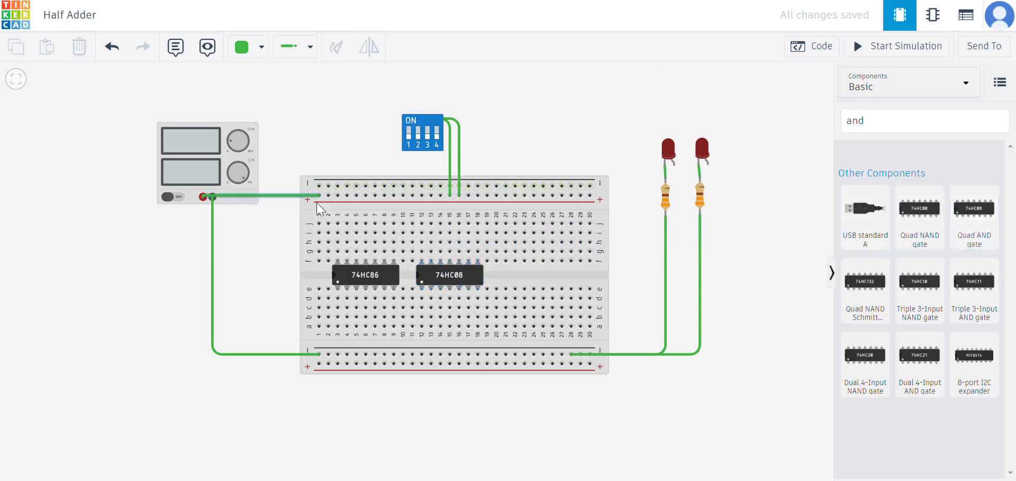
{"action": "left_click", "coordinate": [340, 273]}
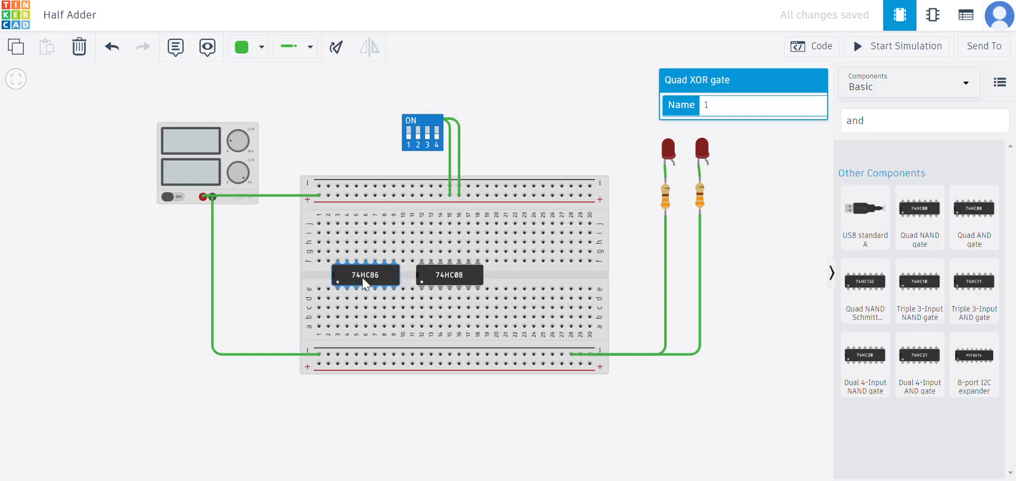
{"action": "left_click", "coordinate": [433, 280]}
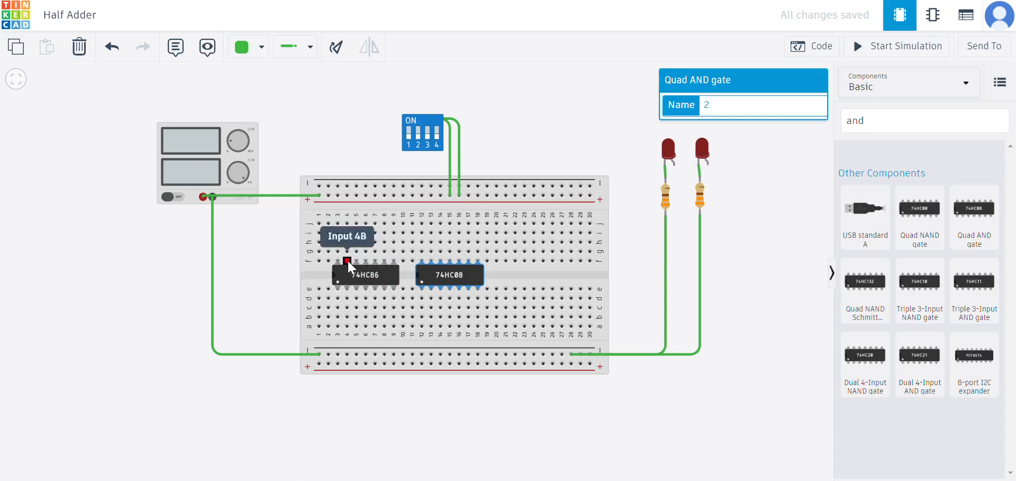
{"action": "left_click", "coordinate": [338, 222]}
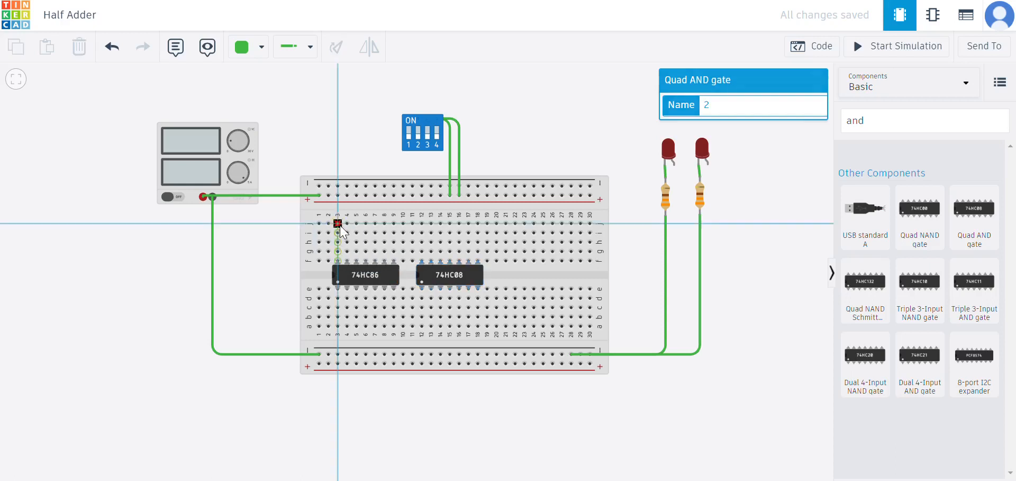
{"action": "left_click", "coordinate": [341, 192]}
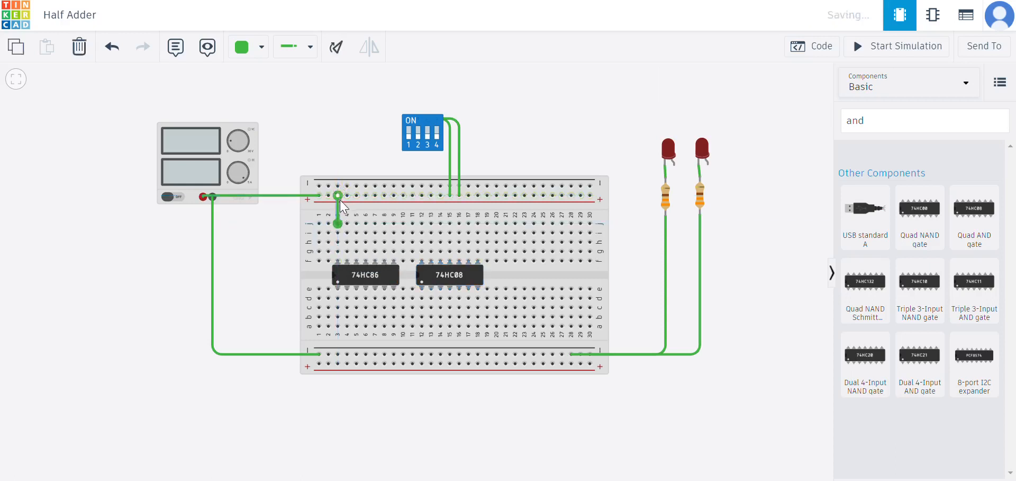
Wire the AND chip's power pin to the top positive rail.
{"action": "left_click", "coordinate": [422, 223]}
{"action": "left_click", "coordinate": [421, 195]}
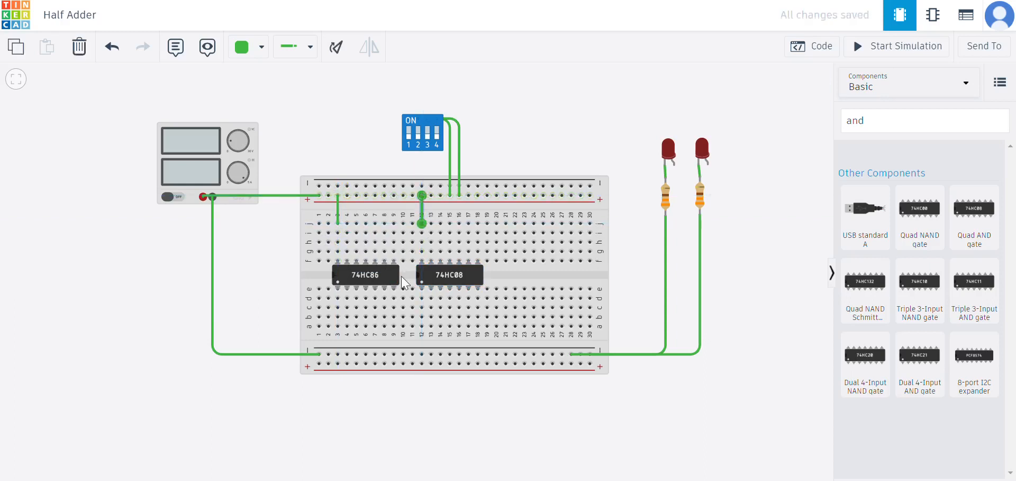
Wire the XOR chip's ground pin to the bottom negative rail.
{"action": "left_click", "coordinate": [394, 288]}
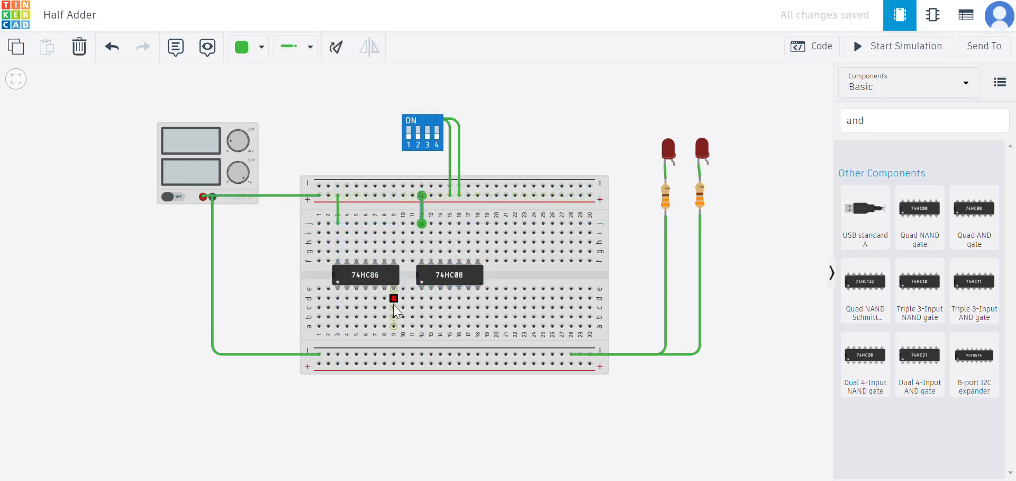
{"action": "left_click", "coordinate": [394, 354]}
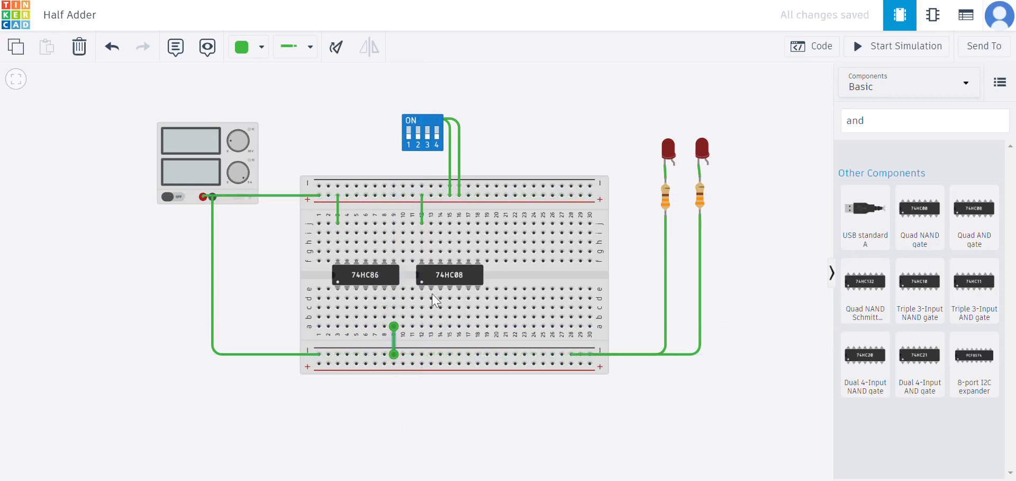
Wire the AND chip's ground pin to the bottom negative rail.
{"action": "left_click", "coordinate": [478, 326]}
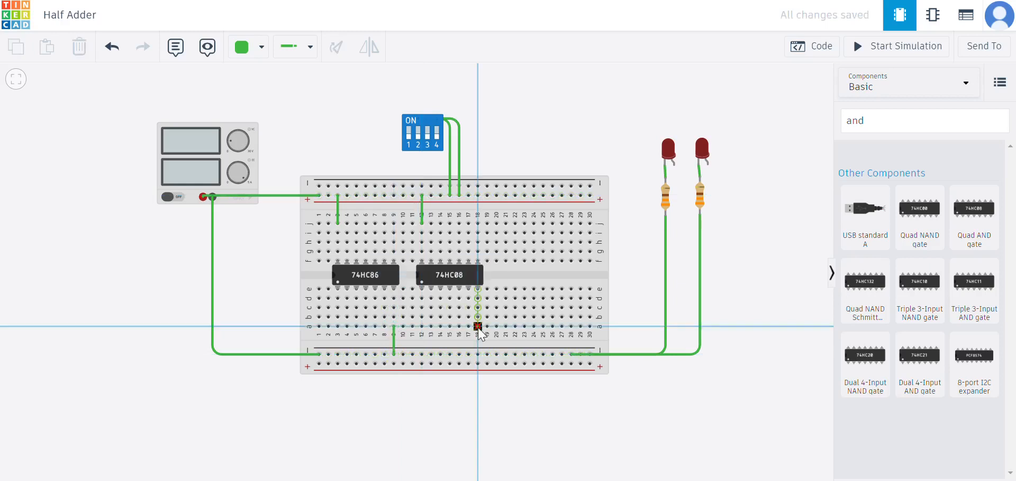
{"action": "left_click", "coordinate": [477, 354]}
{"action": "left_click", "coordinate": [608, 118]}
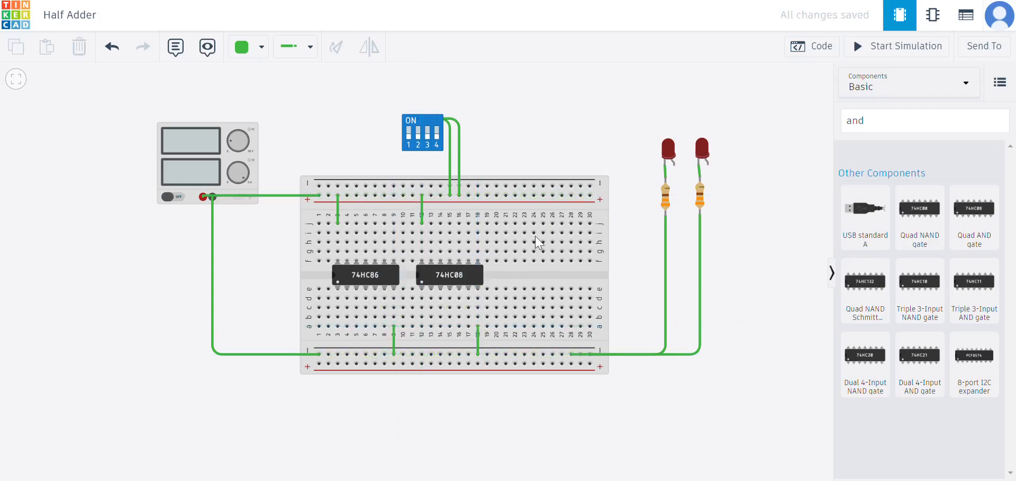
{"action": "left_click", "coordinate": [478, 287]}
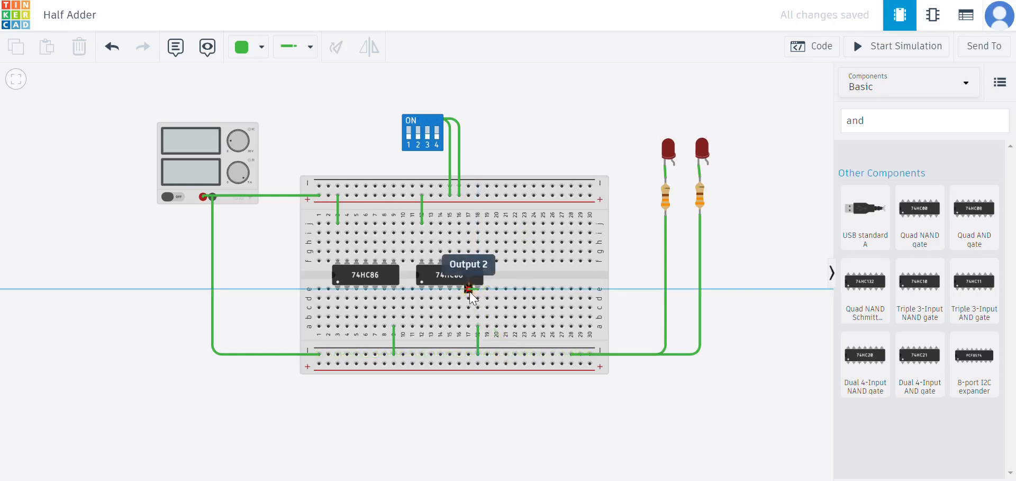
{"action": "key", "text": "Escape"}
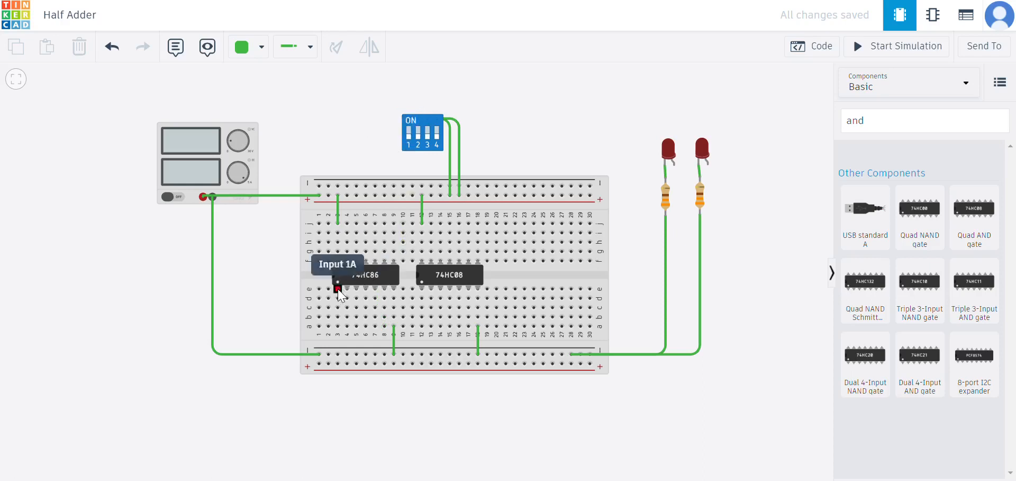
Run a bent wire from the DIP switch's first lead to the XOR chip's input 1A and adjust its bend.
{"action": "left_click", "coordinate": [364, 281]}
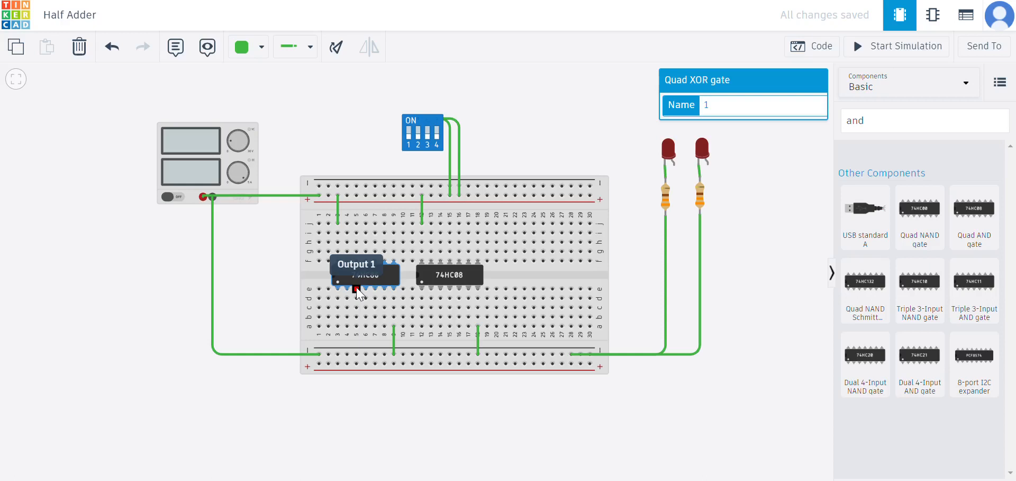
{"action": "left_click", "coordinate": [408, 145]}
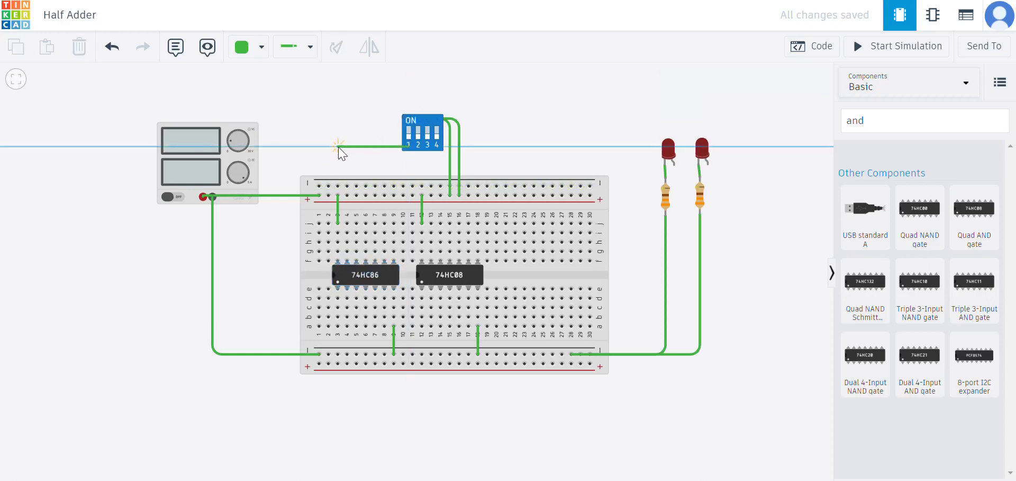
{"action": "left_click", "coordinate": [339, 147]}
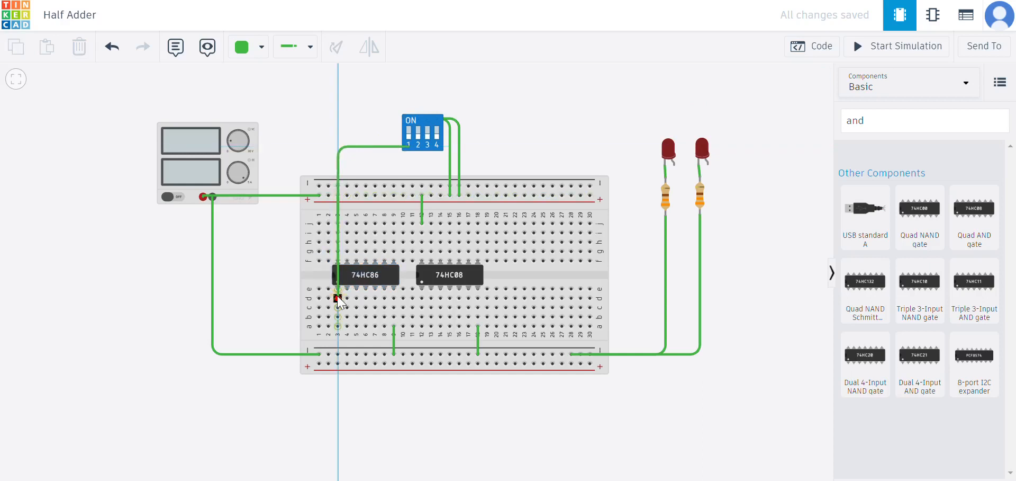
{"action": "left_click", "coordinate": [338, 298]}
{"action": "left_click", "coordinate": [338, 296]}
{"action": "left_click_drag", "start_coordinate": [342, 148], "coordinate": [358, 150]}
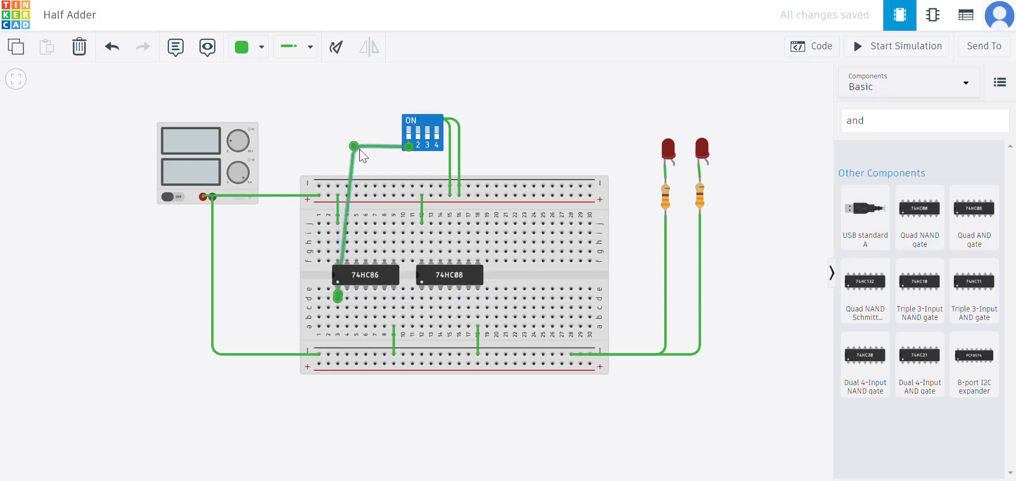
{"action": "left_click", "coordinate": [395, 162]}
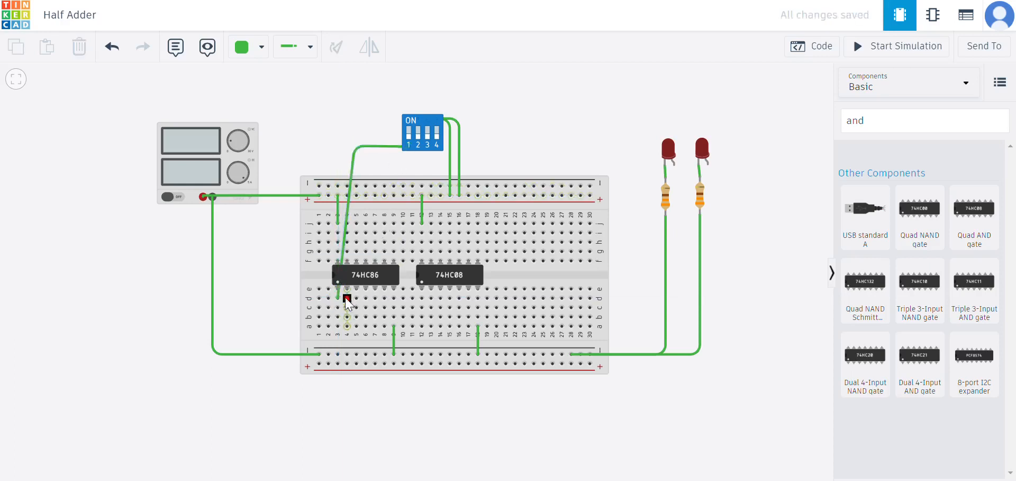
Run a second bent wire from the DIP switch to the XOR chip's input 1B and adjust its bend.
{"action": "left_click", "coordinate": [409, 147]}
{"action": "left_click", "coordinate": [375, 150]}
{"action": "left_click", "coordinate": [353, 298]}
{"action": "left_click", "coordinate": [351, 294]}
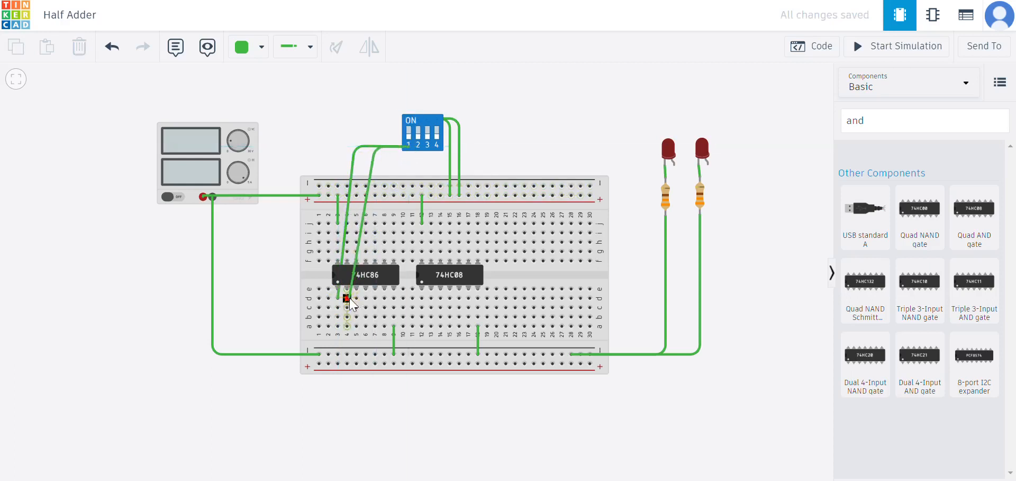
{"action": "left_click_drag", "start_coordinate": [377, 150], "coordinate": [366, 151]}
{"action": "left_click", "coordinate": [367, 109]}
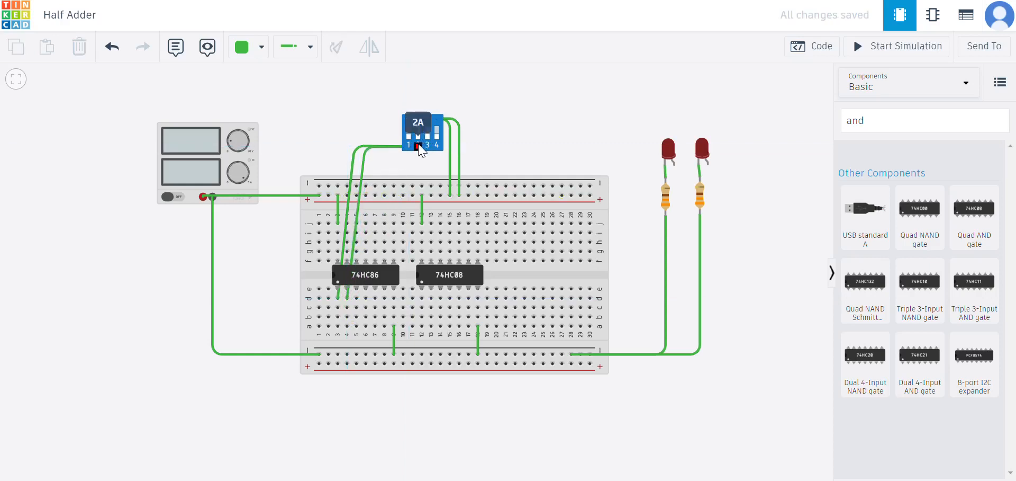
{"action": "left_click", "coordinate": [364, 161]}
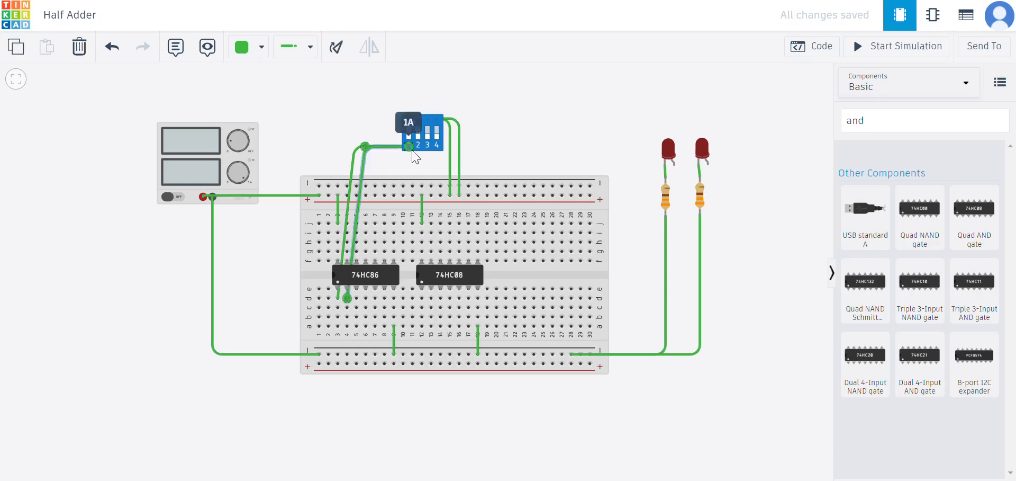
{"action": "left_click", "coordinate": [398, 182]}
{"action": "left_click", "coordinate": [389, 166]}
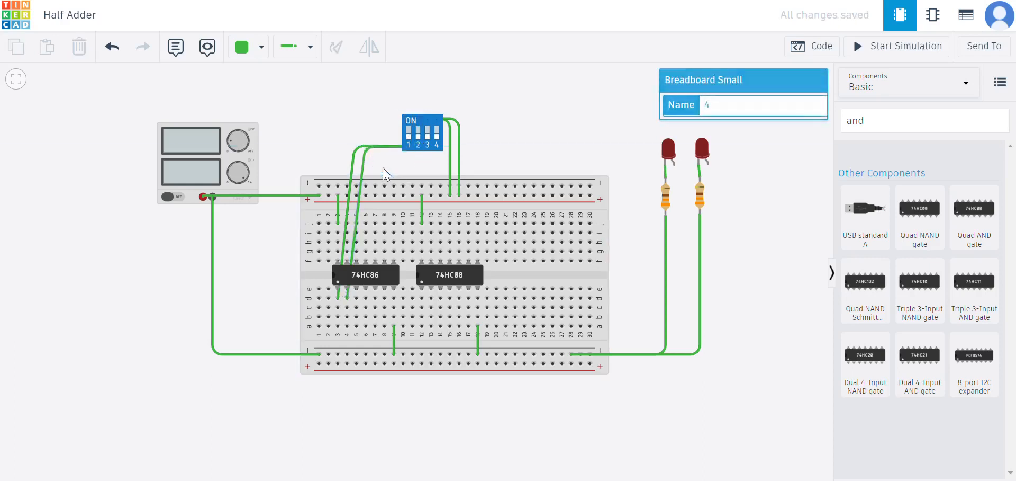
{"action": "left_click", "coordinate": [351, 158]}
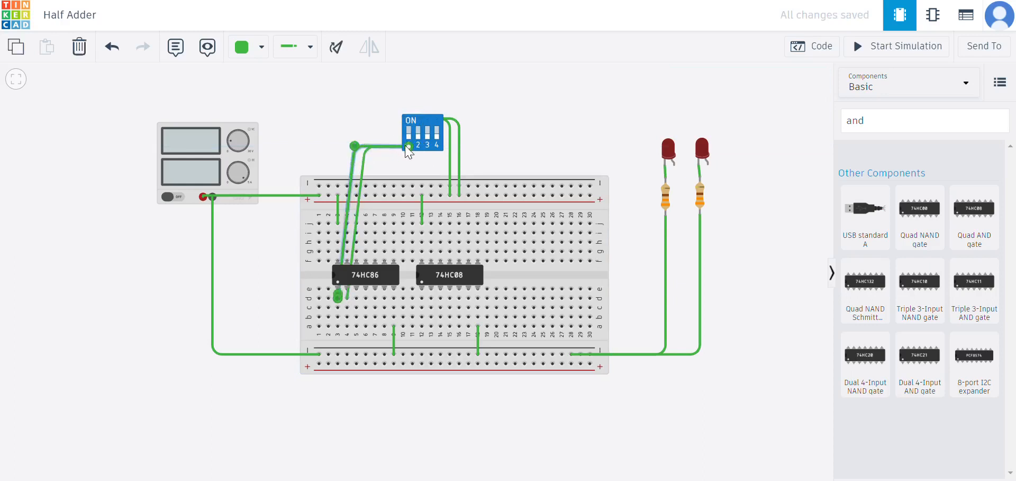
{"action": "left_click", "coordinate": [364, 158]}
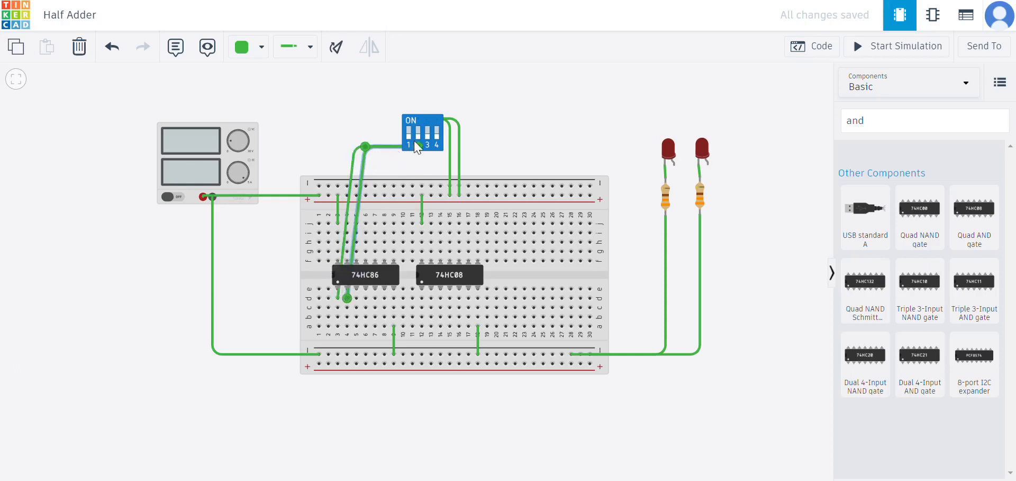
{"action": "left_click", "coordinate": [385, 173]}
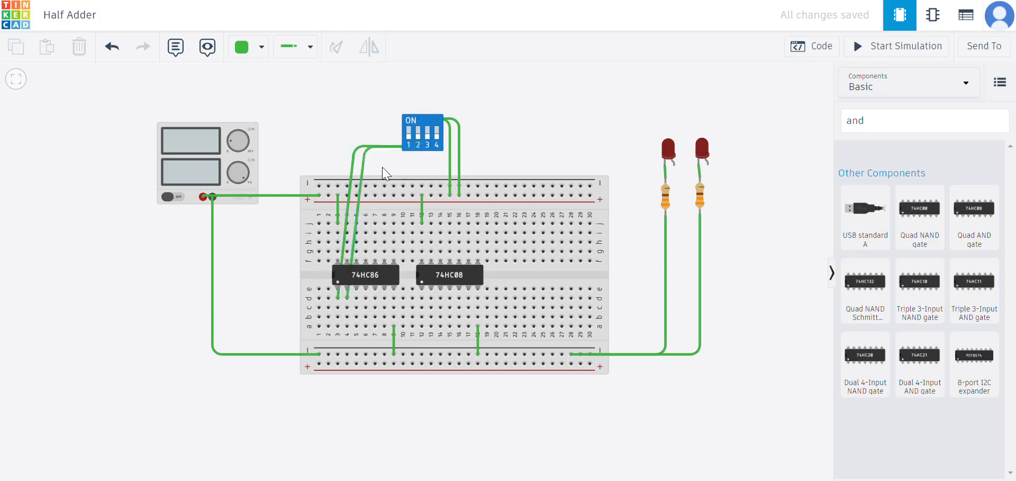
Wire the XOR chip's output 1 to the first LED's anode with a bent wire.
{"action": "left_click", "coordinate": [357, 298]}
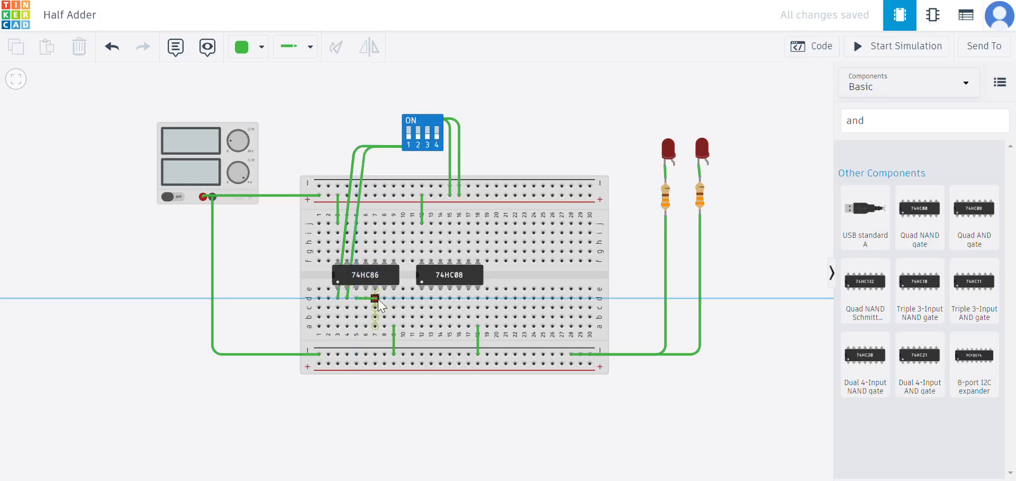
{"action": "left_click", "coordinate": [667, 291]}
{"action": "left_click", "coordinate": [674, 298]}
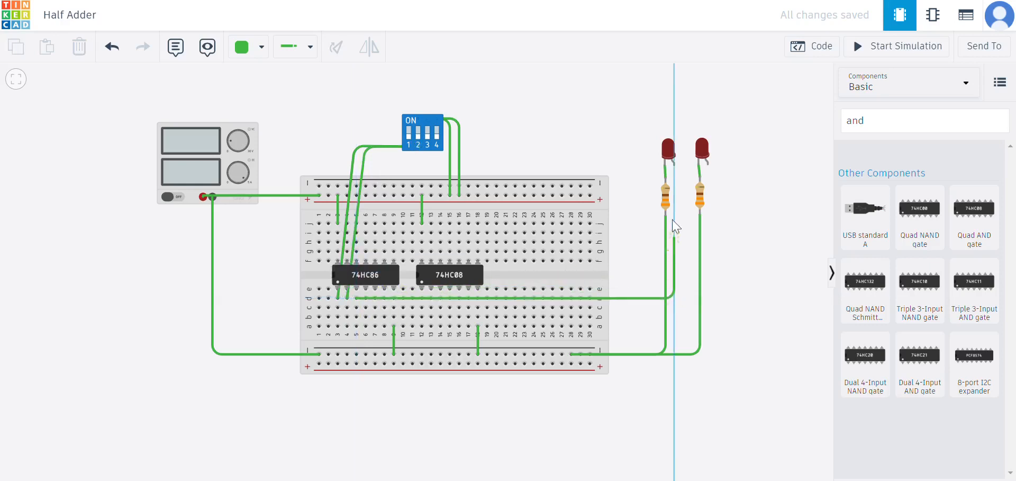
{"action": "left_click", "coordinate": [678, 168]}
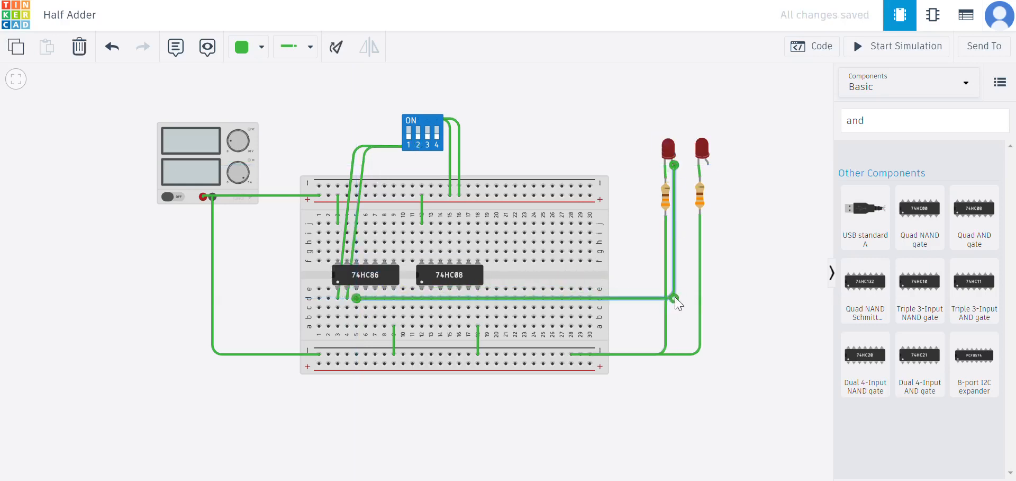
{"action": "left_click_drag", "start_coordinate": [675, 297], "coordinate": [676, 297]}
{"action": "left_click", "coordinate": [684, 263]}
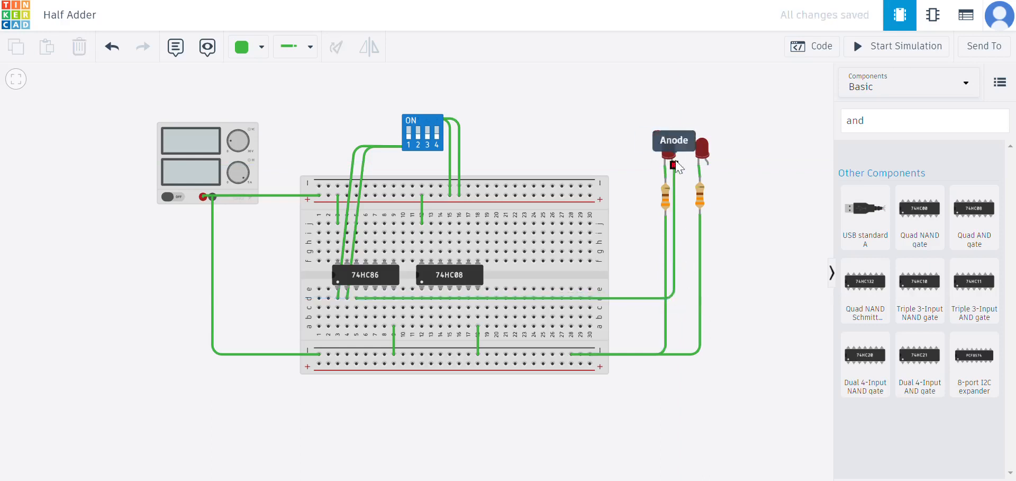
Wire the DIP switch's first lead to the AND chip's input 1A.
{"action": "left_click_drag", "start_coordinate": [656, 153], "coordinate": [623, 138]}
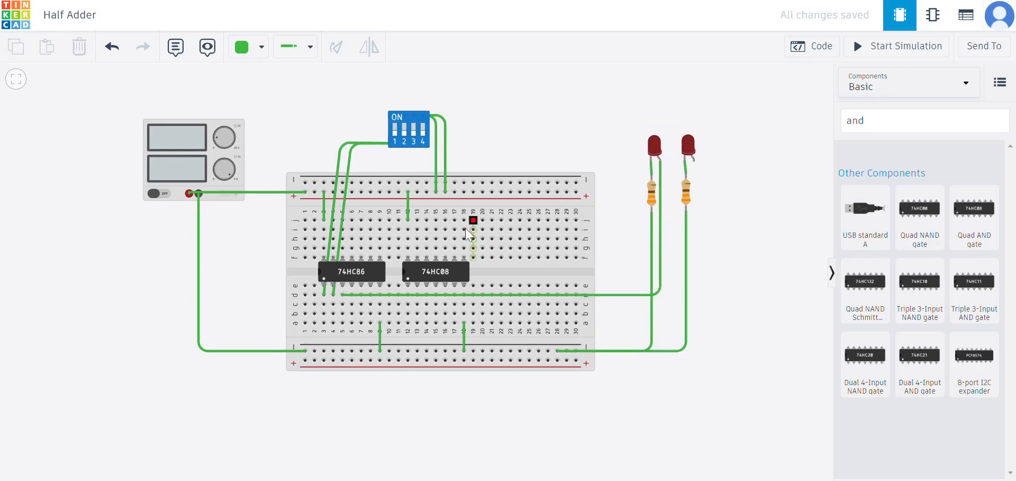
{"action": "left_click", "coordinate": [380, 280]}
{"action": "left_click", "coordinate": [581, 75]}
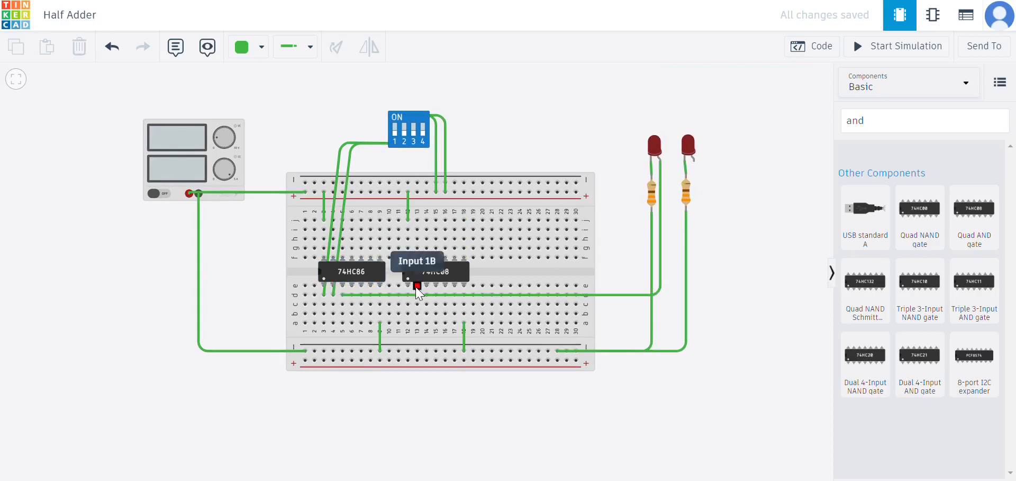
{"action": "left_click", "coordinate": [408, 285]}
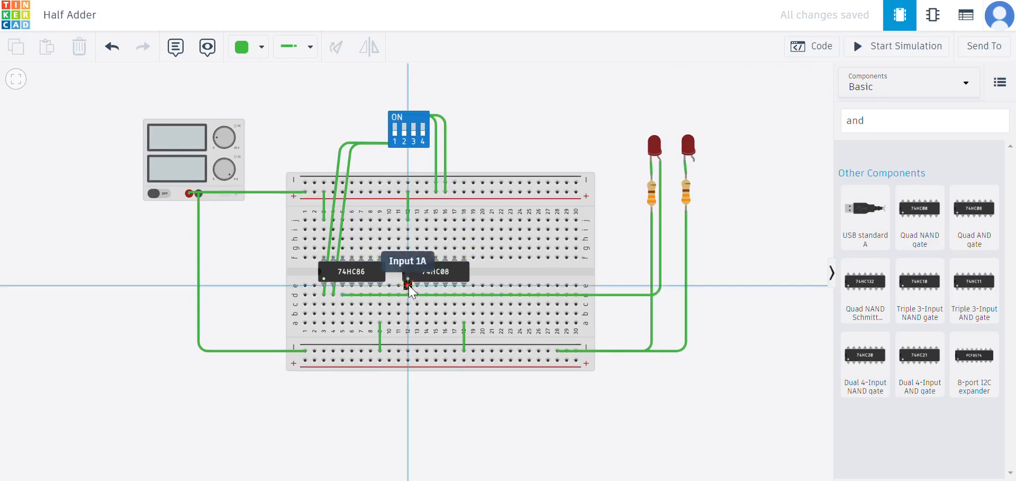
{"action": "left_click", "coordinate": [392, 146]}
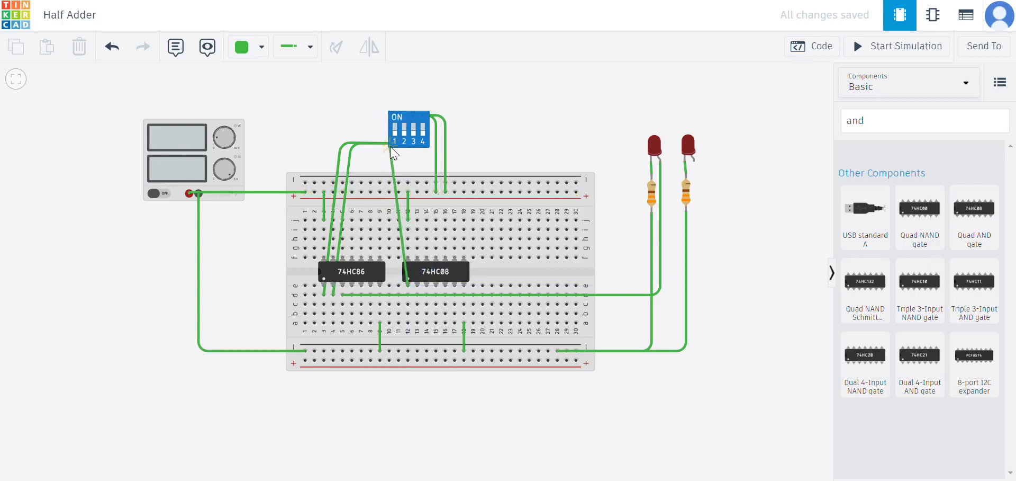
Connect the XOR chip's input 1A column to the AND chip's input 1A column with a straight breadboard wire.
{"action": "mouse_move", "coordinate": [392, 151]}
{"action": "left_mouse_down"}
{"action": "mouse_move", "coordinate": [365, 240]}
{"action": "mouse_move", "coordinate": [329, 280]}
{"action": "mouse_move", "coordinate": [323, 321]}
{"action": "left_mouse_up"}
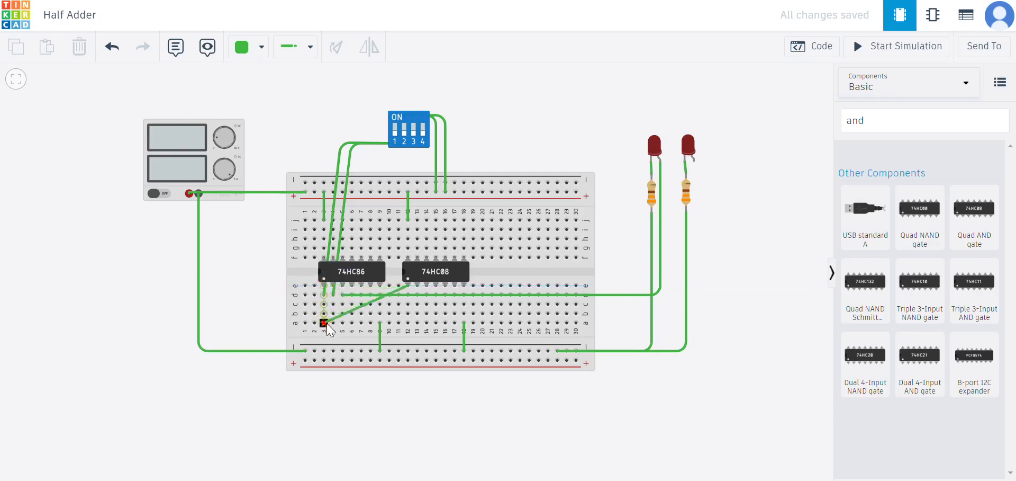
{"action": "left_click_drag", "start_coordinate": [326, 323], "coordinate": [395, 151]}
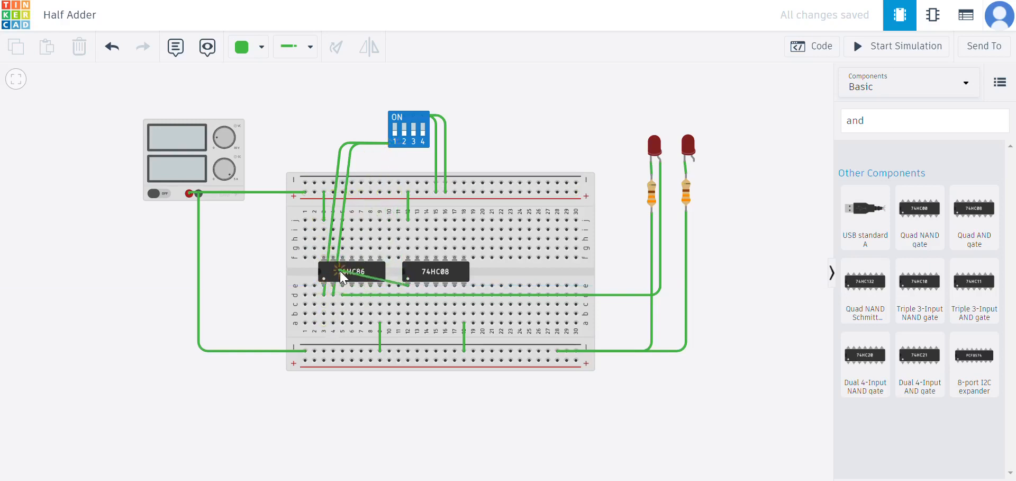
{"action": "key", "text": "Escape"}
{"action": "left_click", "coordinate": [324, 313]}
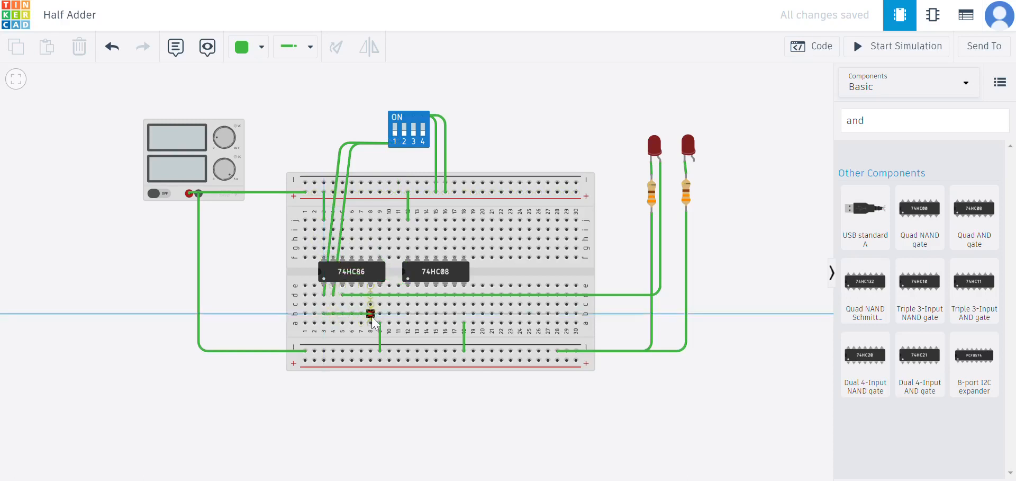
{"action": "left_click", "coordinate": [408, 313]}
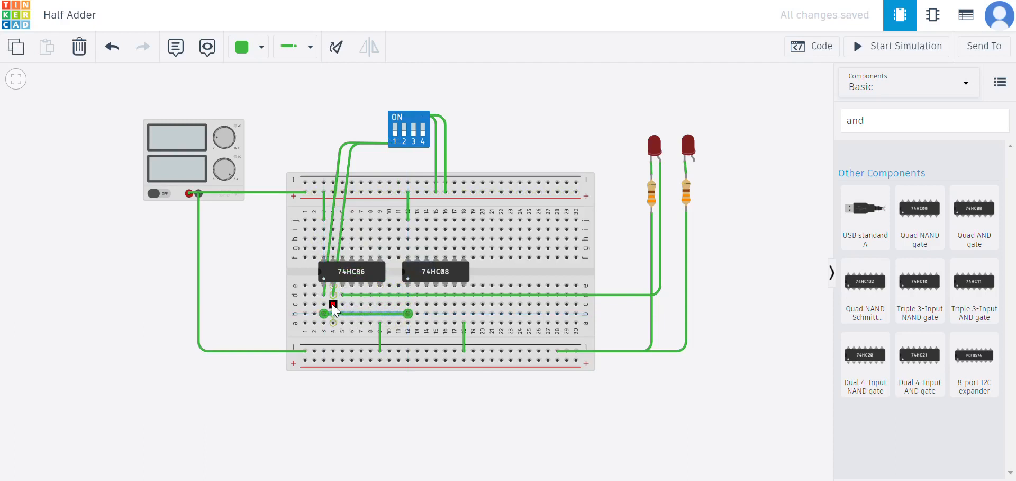
Connect the XOR chip's input 1B column to the AND chip's input 1B column with a straight wire.
{"action": "left_click", "coordinate": [333, 304]}
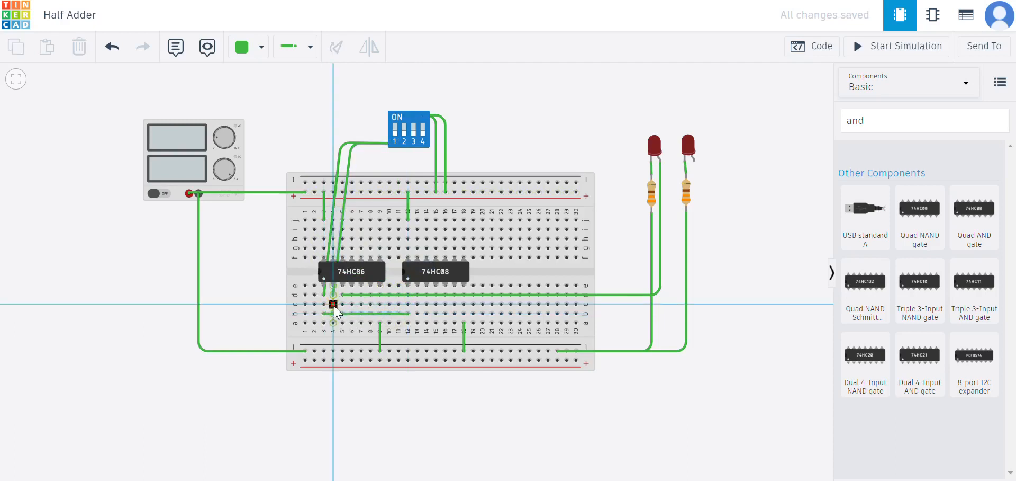
{"action": "left_click", "coordinate": [417, 303]}
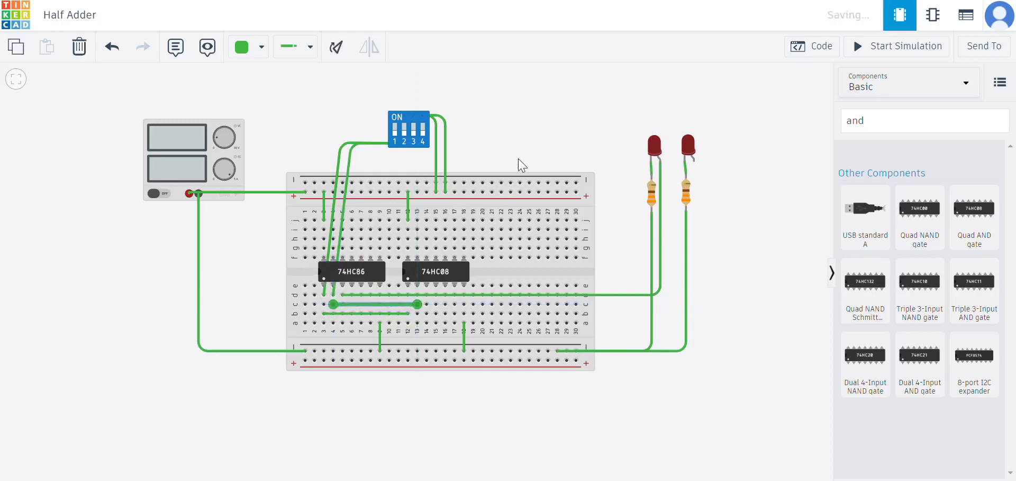
{"action": "left_click", "coordinate": [518, 151]}
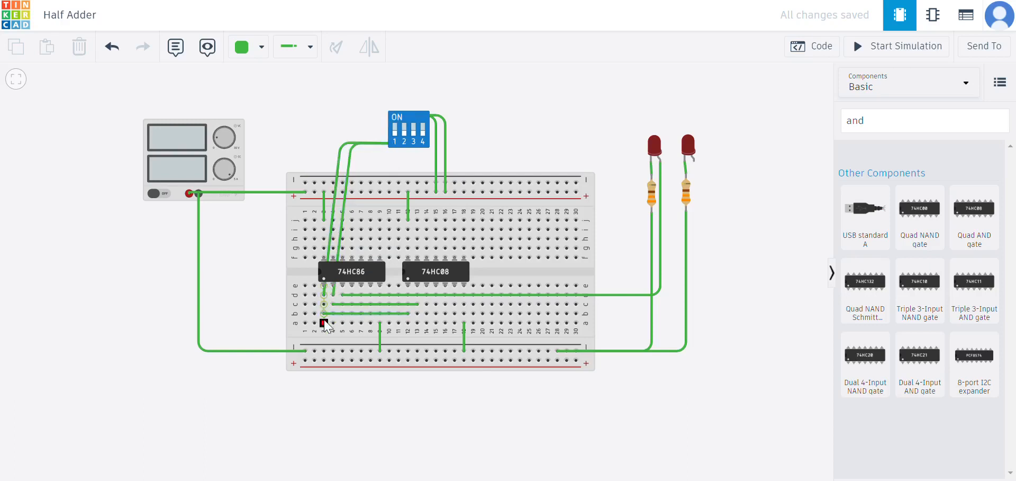
Wire the AND chip's output 1Y to the second LED's anode with a bent wire and adjust its bend.
{"action": "mouse_move", "coordinate": [418, 304]}
{"action": "left_mouse_down"}
{"action": "mouse_move", "coordinate": [426, 289]}
{"action": "mouse_move", "coordinate": [427, 304]}
{"action": "left_mouse_up"}
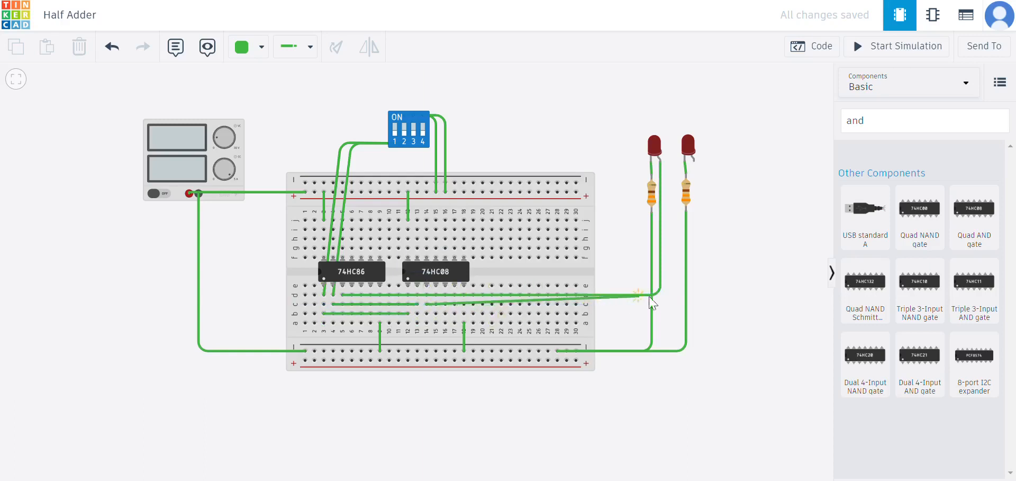
{"action": "left_click", "coordinate": [700, 299]}
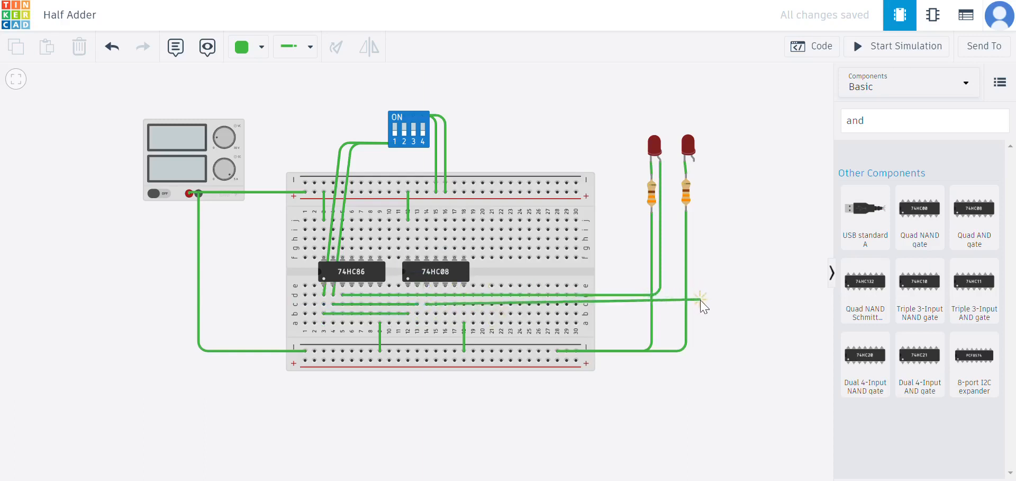
{"action": "left_click", "coordinate": [693, 161]}
{"action": "left_click_drag", "start_coordinate": [697, 303], "coordinate": [697, 302]}
{"action": "left_click", "coordinate": [740, 241]}
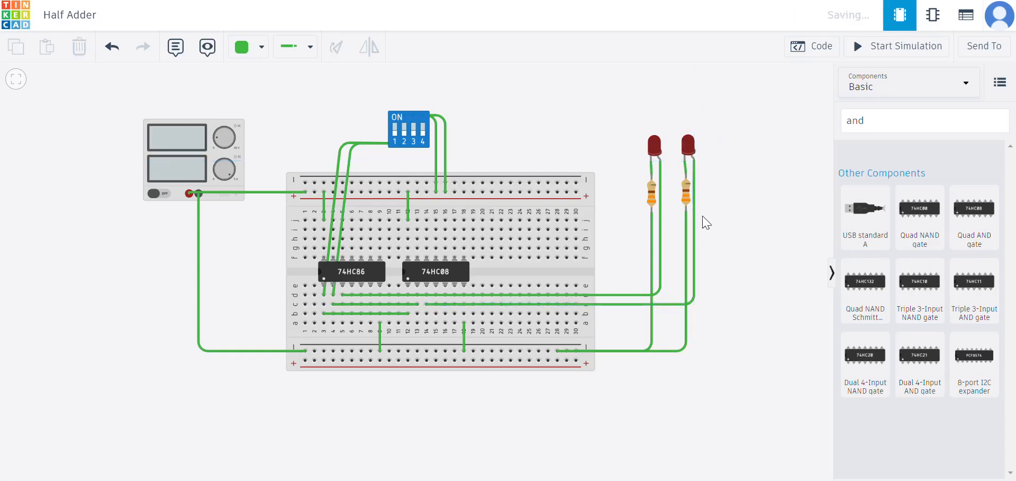
Add notes above both LEDs and label the first LED's note sum.
{"action": "left_click_drag", "start_coordinate": [531, 135], "coordinate": [551, 145]}
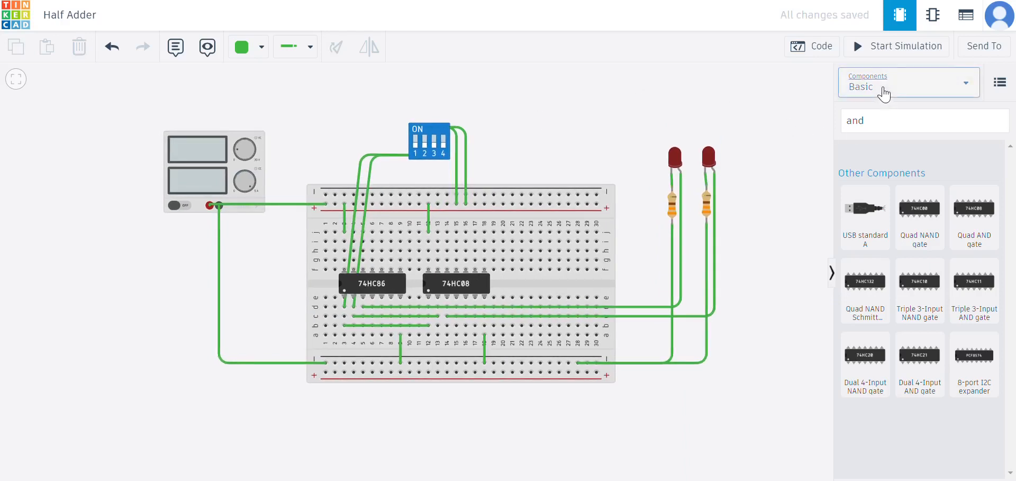
{"action": "left_click", "coordinate": [175, 47]}
{"action": "left_click", "coordinate": [673, 131]}
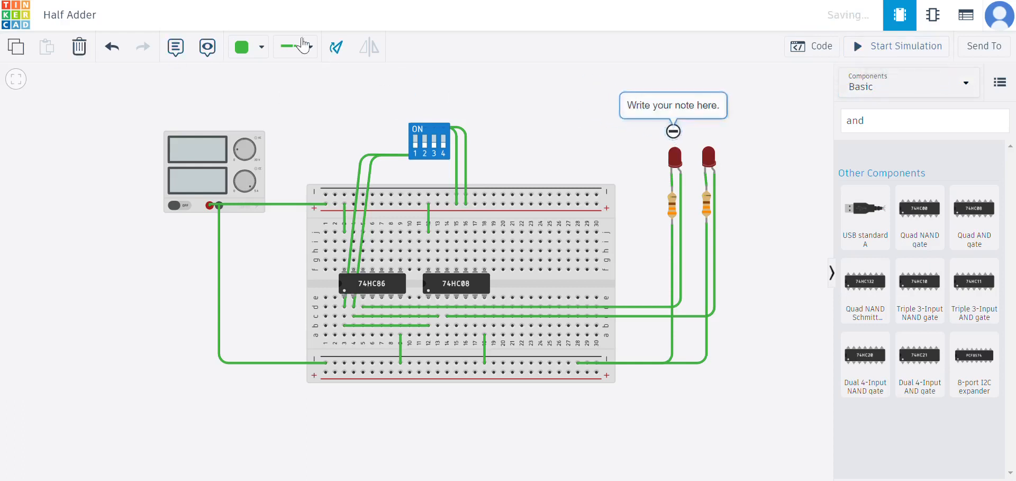
{"action": "left_click", "coordinate": [175, 47]}
{"action": "left_click", "coordinate": [706, 140]}
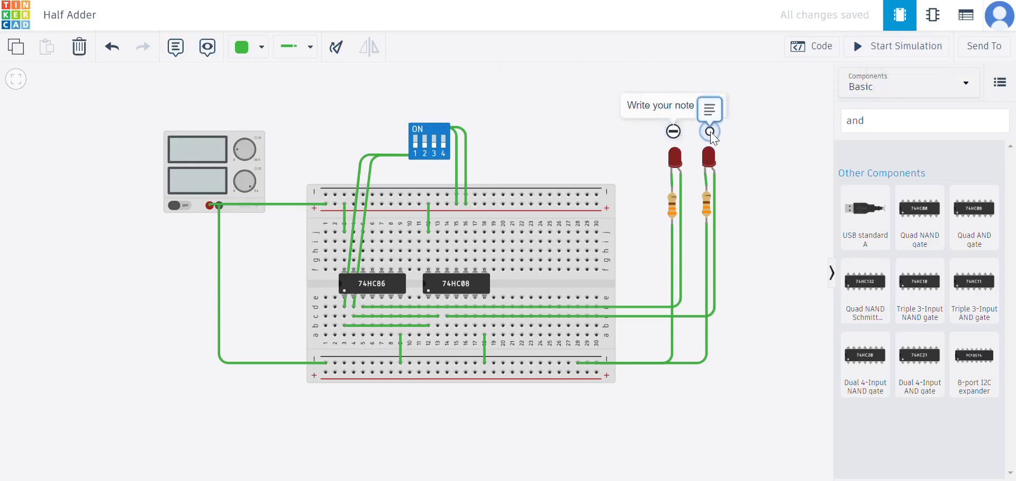
{"action": "double_click", "coordinate": [655, 109]}
{"action": "key", "text": "BackSpace"}
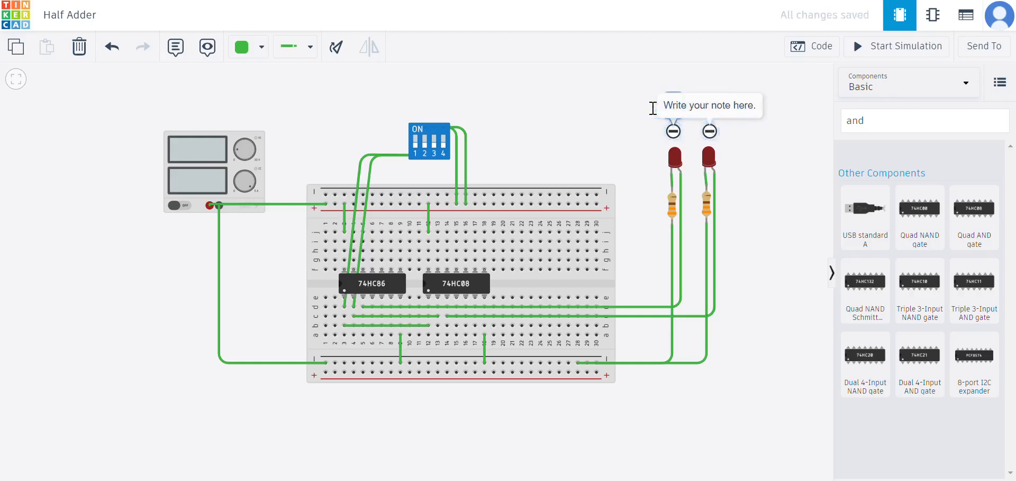
Label the second LED's note carry.
{"action": "triple_click", "coordinate": [734, 109]}
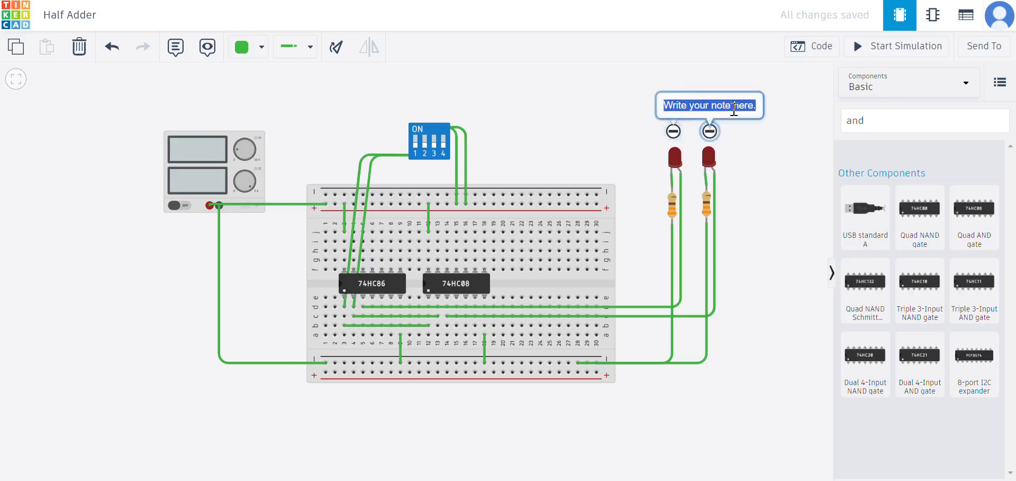
{"action": "type", "text": "cary"}
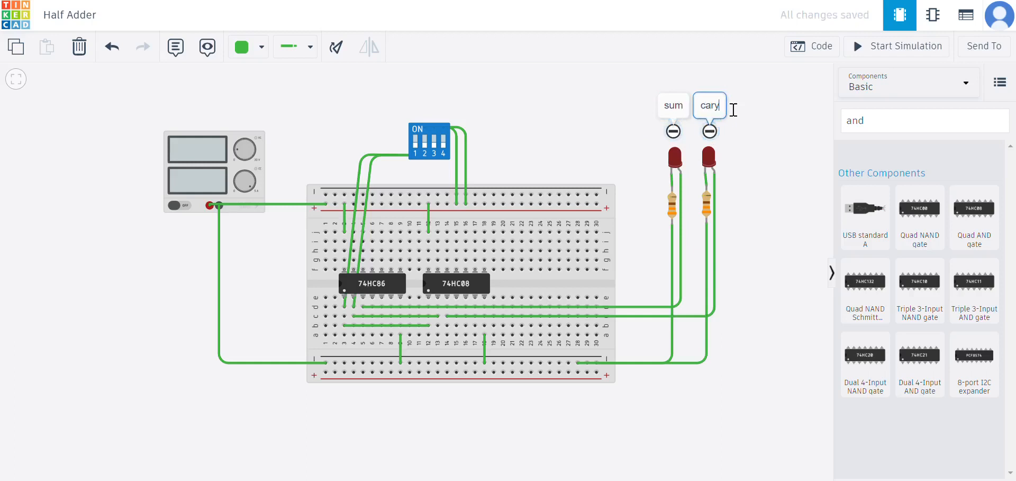
{"action": "key", "text": "BackSpace"}
{"action": "type", "text": "ry"}
{"action": "left_click", "coordinate": [746, 127]}
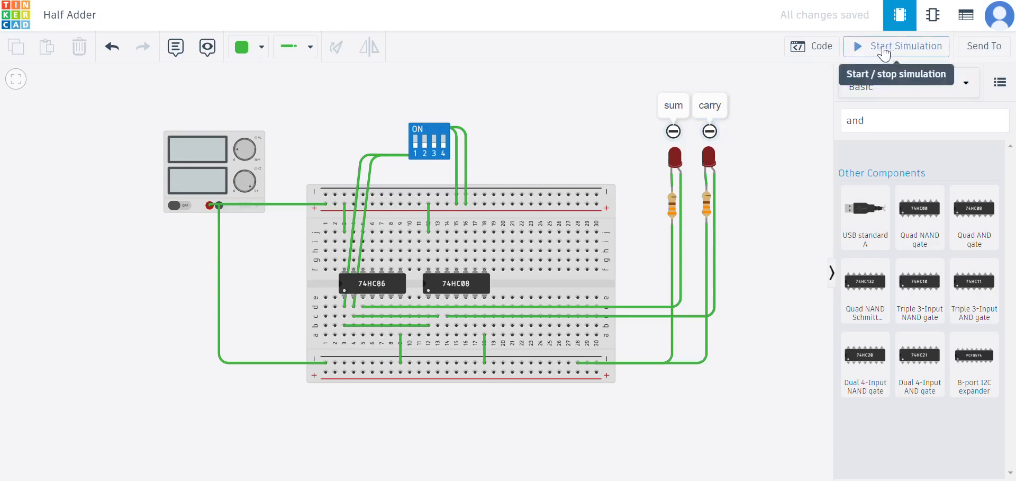
Start the simulation and review the half adder logic diagram in HALF ADDER.pdf.
{"action": "left_click", "coordinate": [918, 53]}
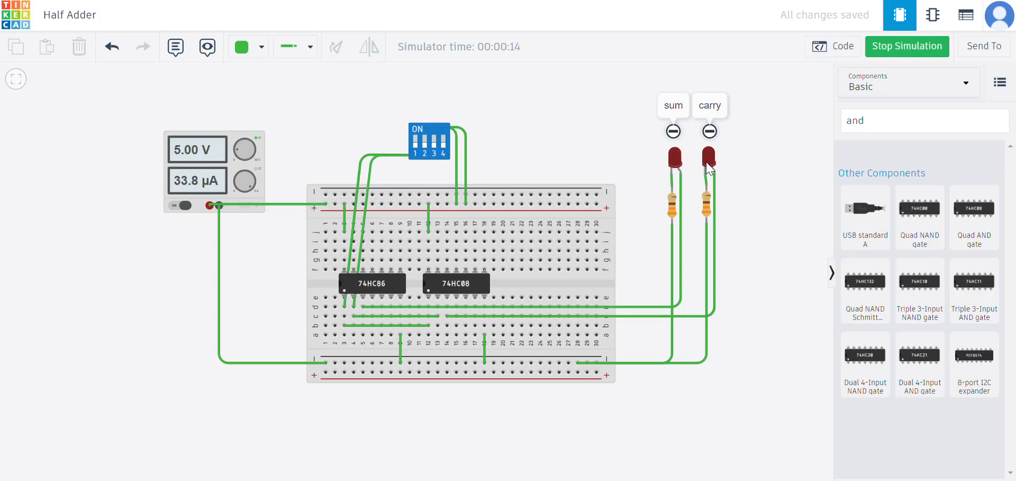
{"action": "key", "text": "ctrl+Tab"}
{"action": "scroll", "coordinate": [593, 288], "scroll_direction": "down", "scroll_amount": 3}
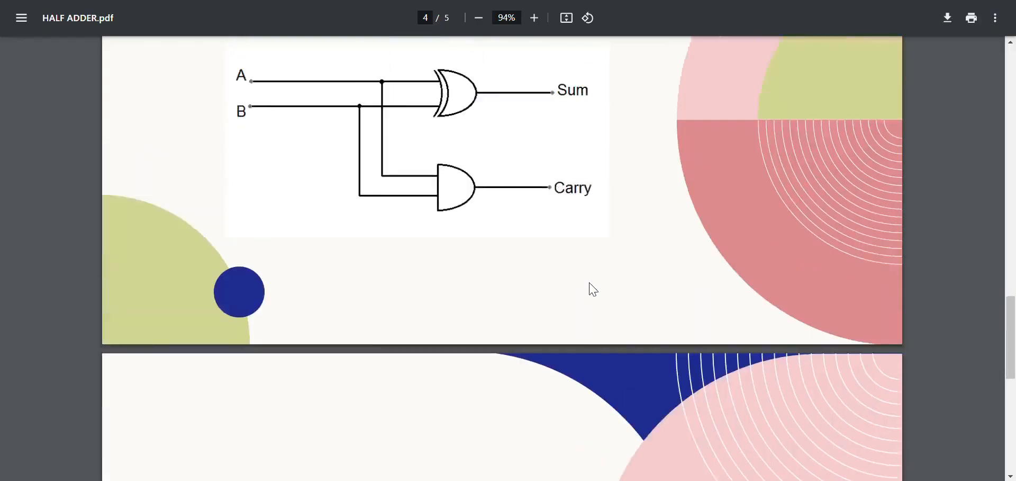
{"action": "scroll", "coordinate": [591, 289], "scroll_direction": "up", "scroll_amount": 15}
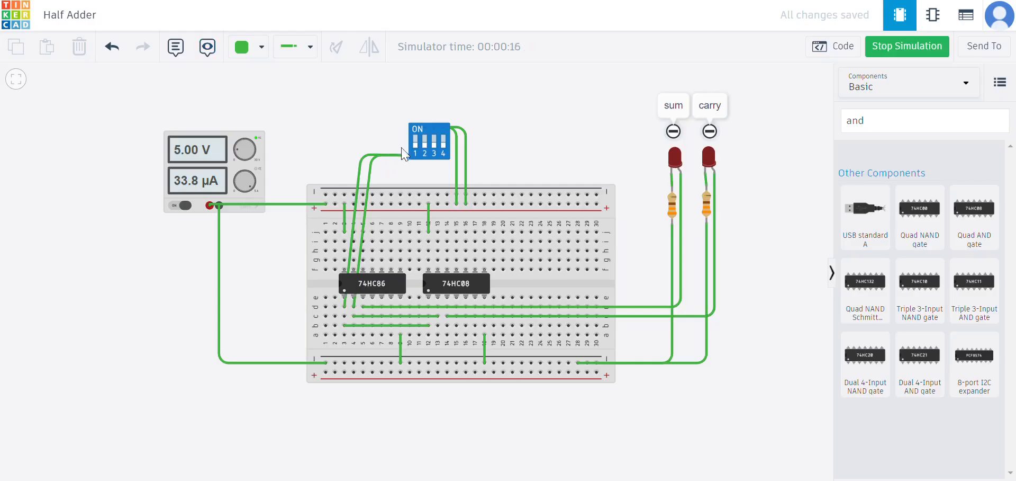
Toggle the DIP switch inputs one at a time to test the sum and carry LEDs.
{"action": "left_click", "coordinate": [426, 150]}
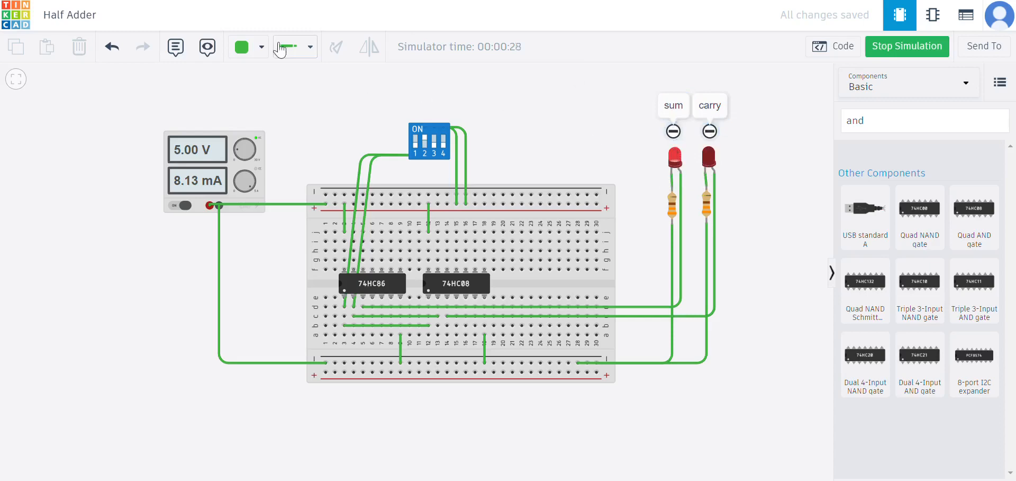
{"action": "left_click", "coordinate": [417, 140]}
{"action": "left_click", "coordinate": [424, 143]}
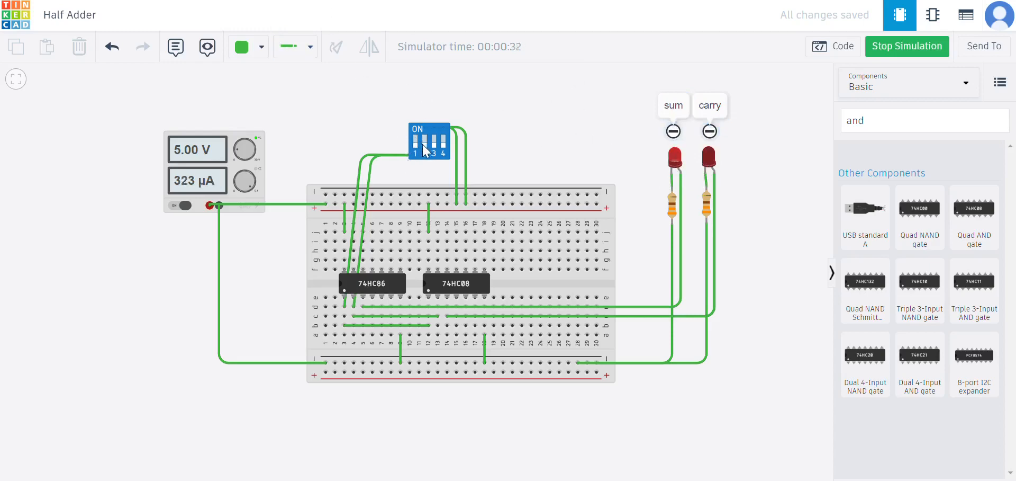
{"action": "left_click", "coordinate": [414, 139]}
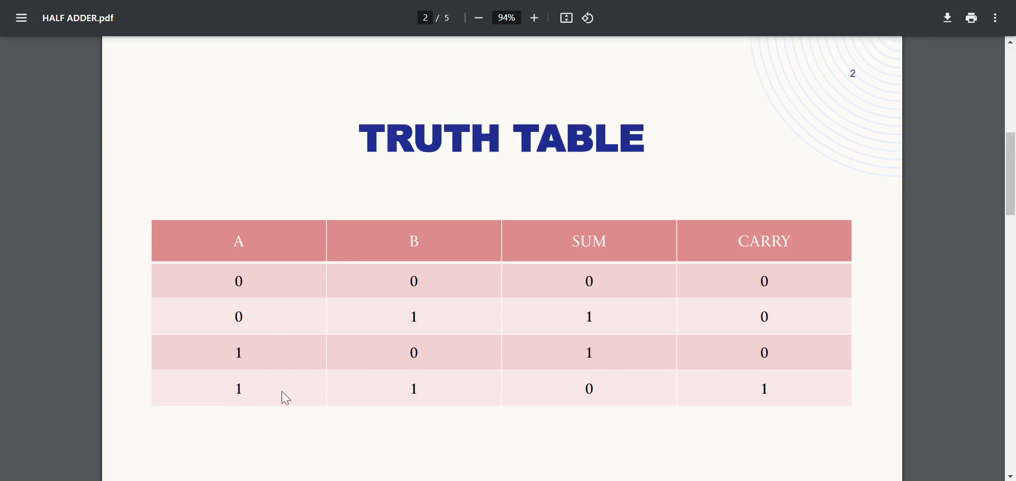
Switch both inputs on and compare the LED outputs with the PDF's truth table.
{"action": "left_click", "coordinate": [211, 1]}
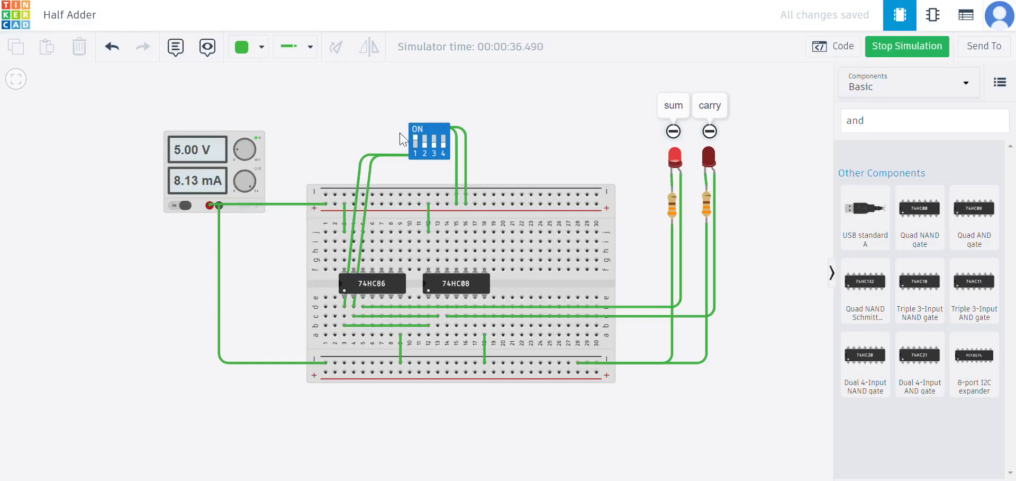
{"action": "left_click", "coordinate": [426, 148]}
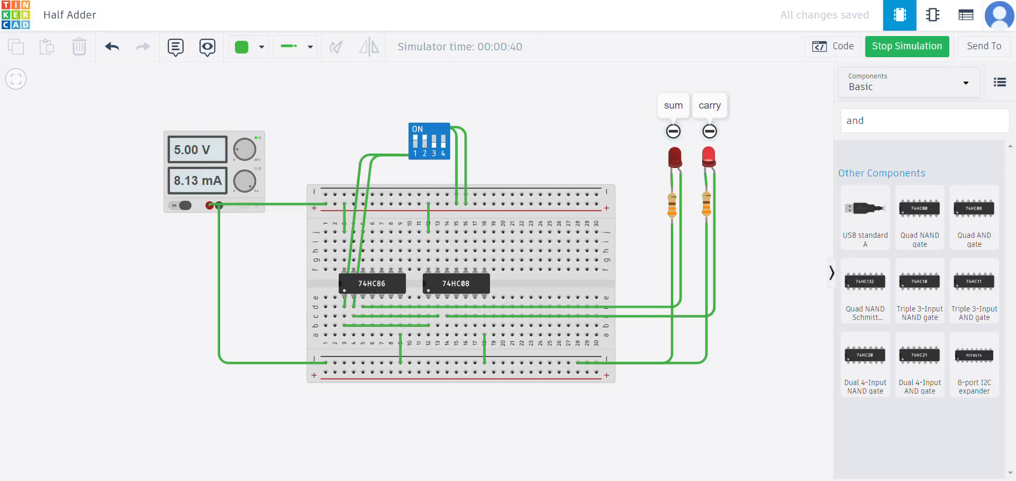
{"action": "left_click", "coordinate": [79, 1]}
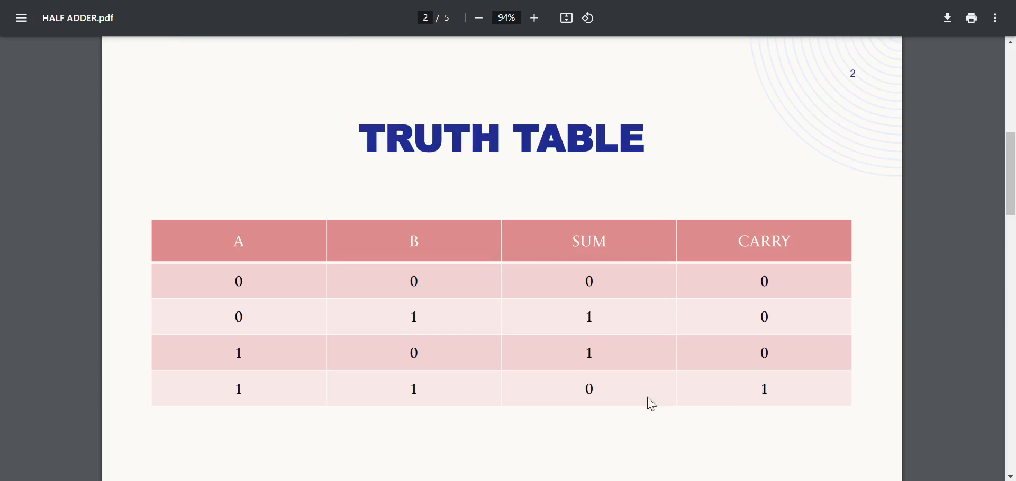
{"action": "left_click", "coordinate": [212, 1]}
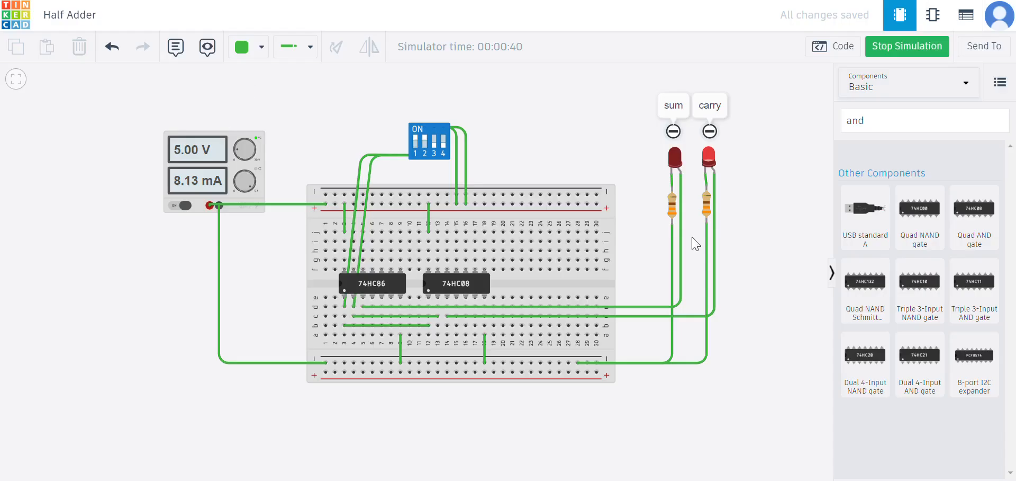